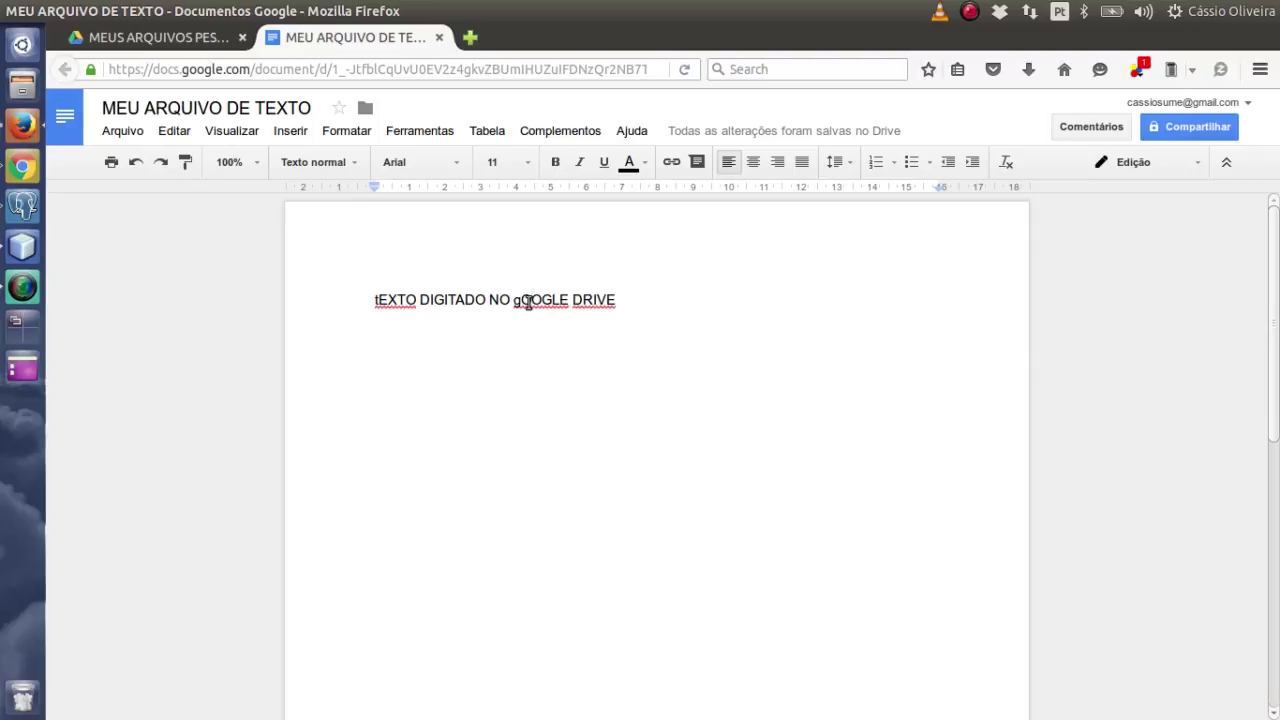
Step: Make the document's line of text bold and centre it on the page
{"action": "left_click_drag", "start_coordinate": [652, 302], "coordinate": [291, 280]}
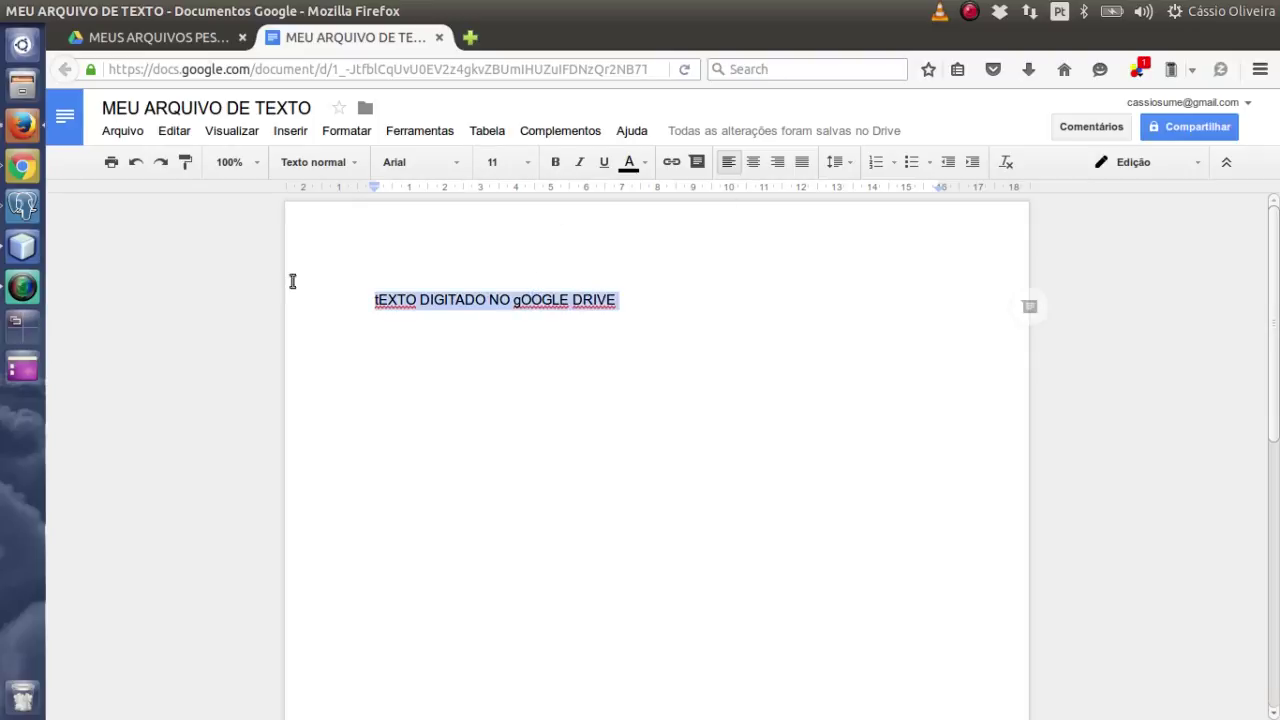
{"action": "left_click", "coordinate": [555, 162]}
{"action": "left_click", "coordinate": [755, 163]}
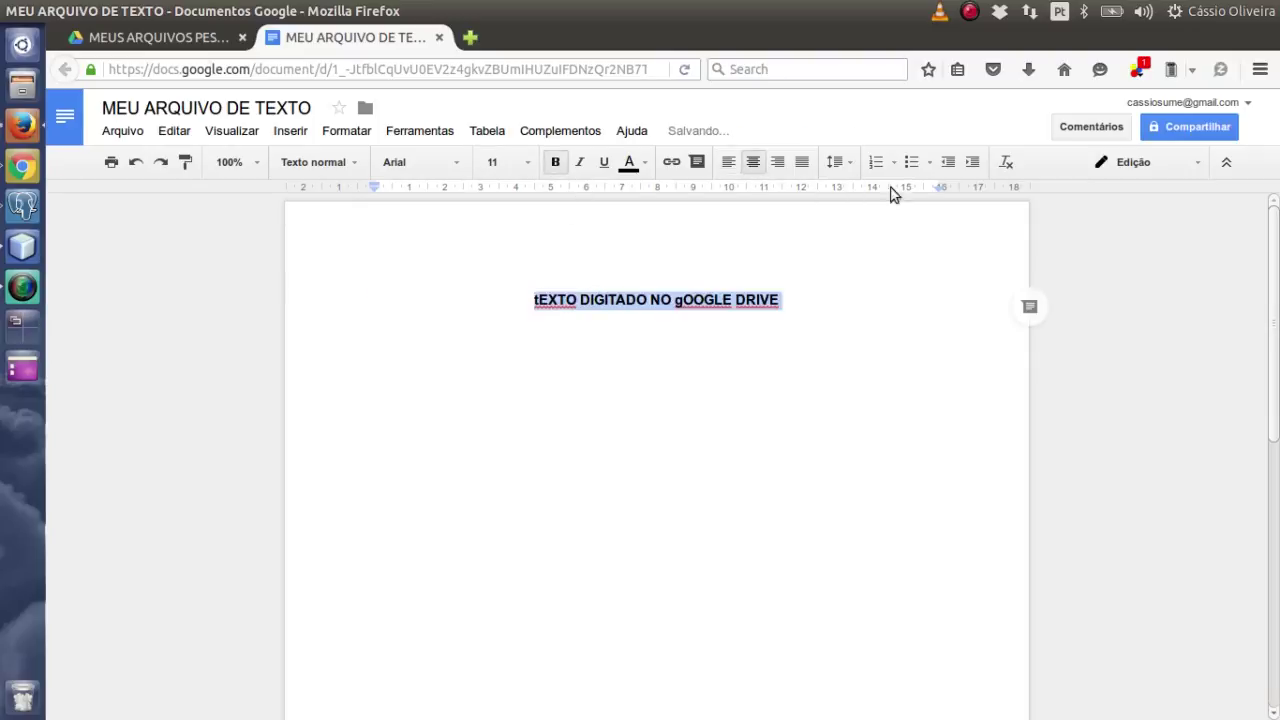
Step: Turn the line of text into a bulleted list item with the star bullet style
{"action": "left_click", "coordinate": [930, 163]}
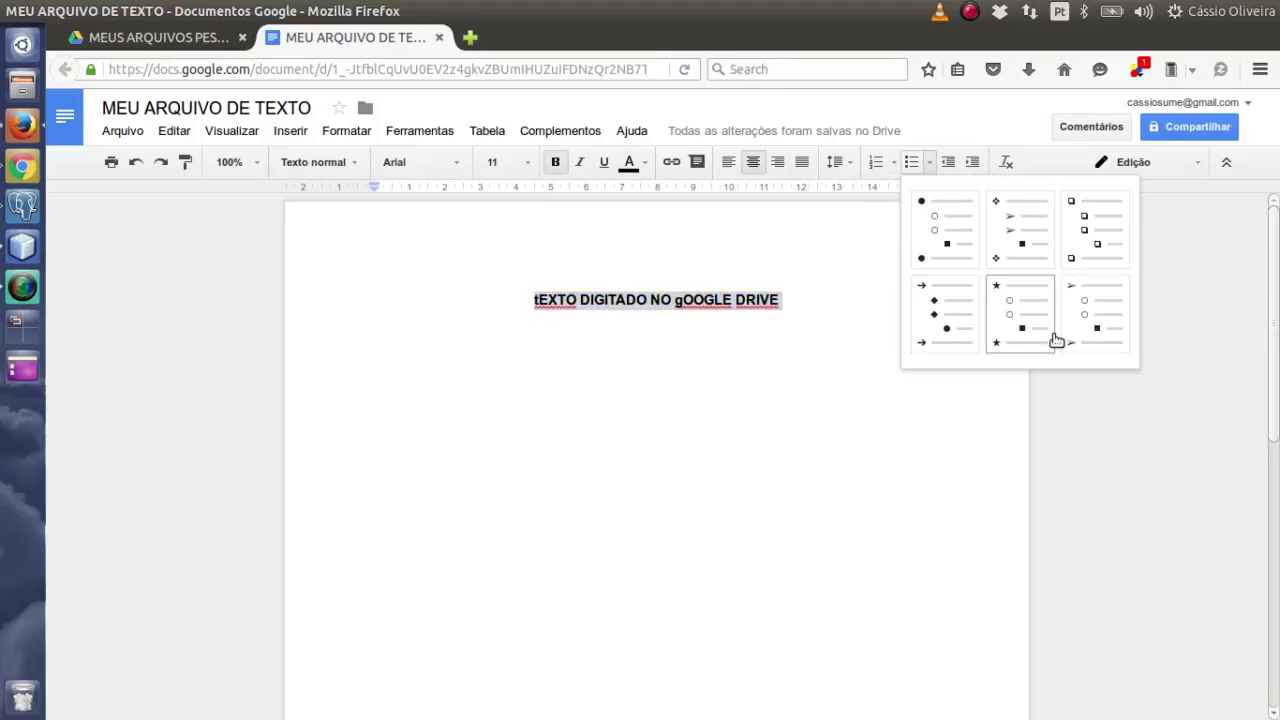
{"action": "left_click", "coordinate": [1014, 326]}
{"action": "left_click", "coordinate": [755, 299]}
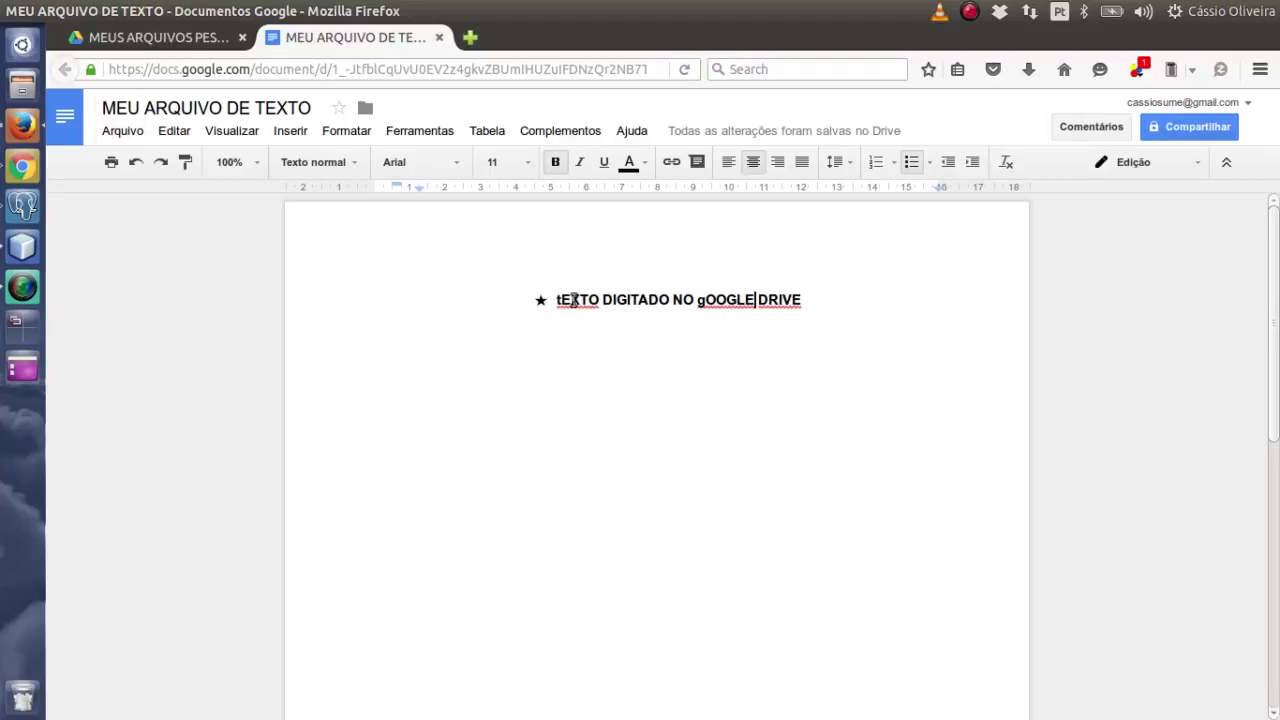
Step: Start sharing the document, review the access levels for invited people, and open the advanced sharing settings
{"action": "left_click", "coordinate": [121, 132]}
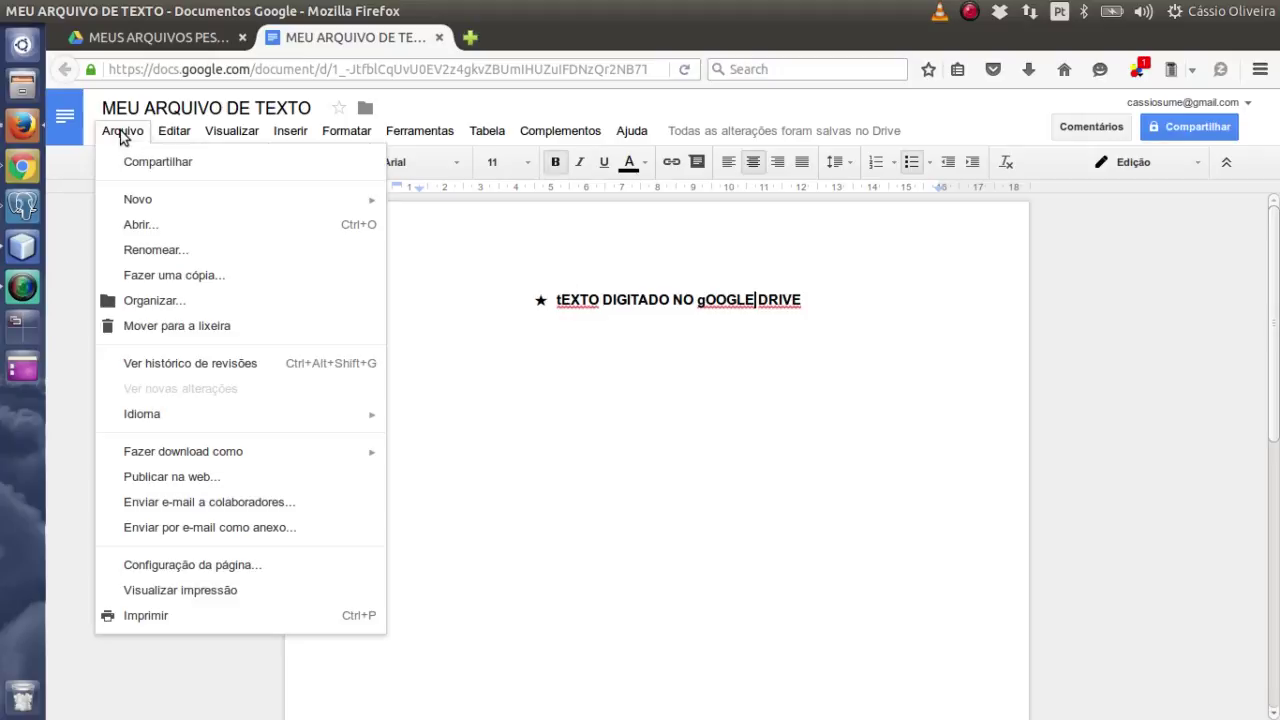
{"action": "left_click", "coordinate": [195, 163]}
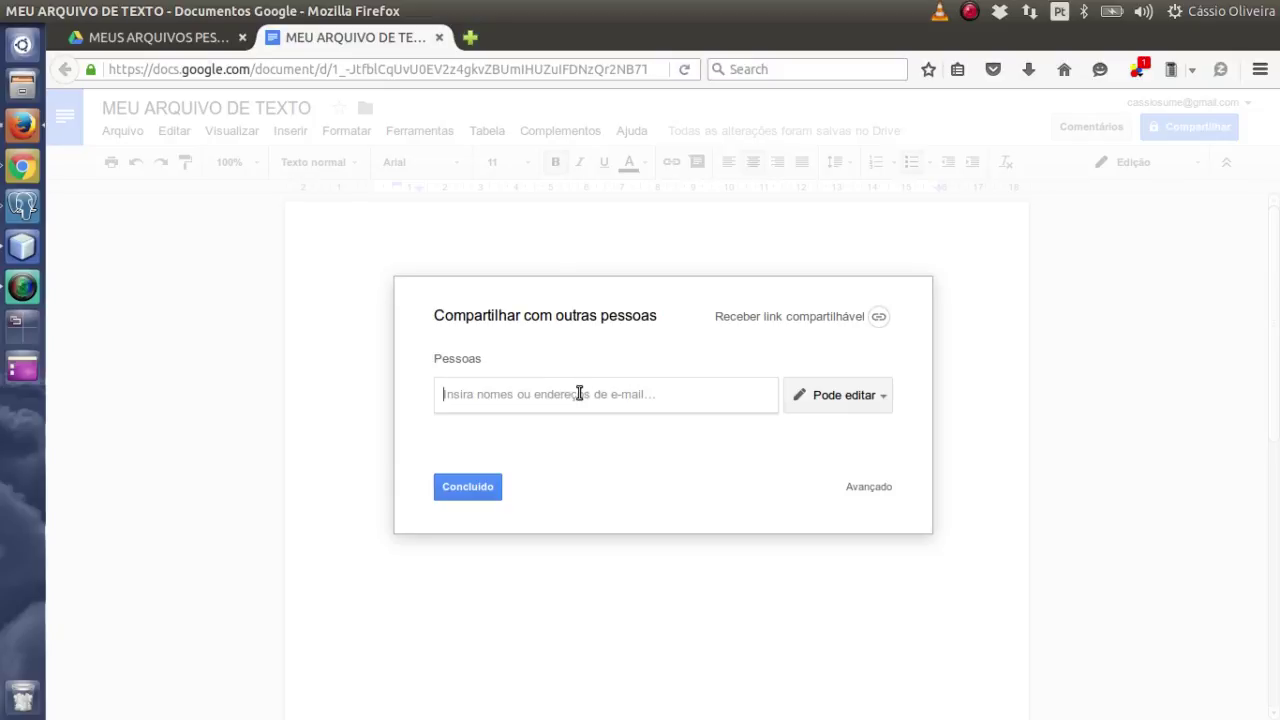
{"action": "left_click", "coordinate": [866, 404]}
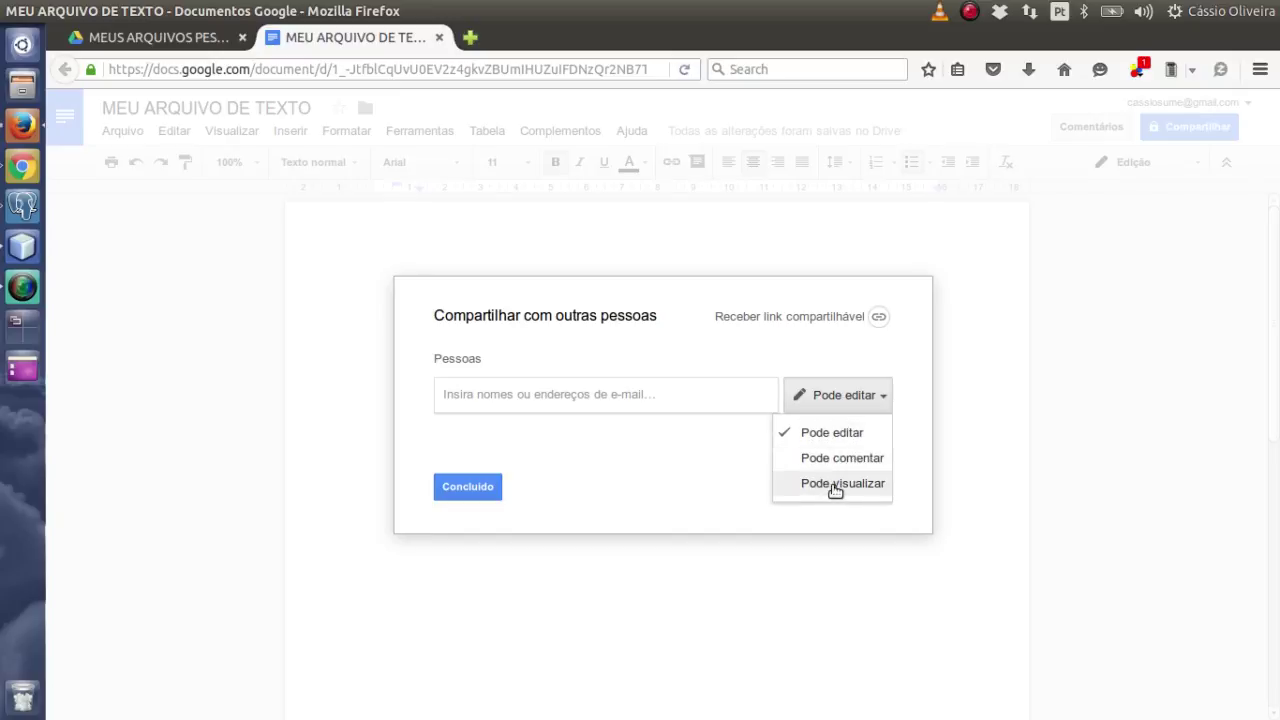
{"action": "left_click", "coordinate": [650, 392]}
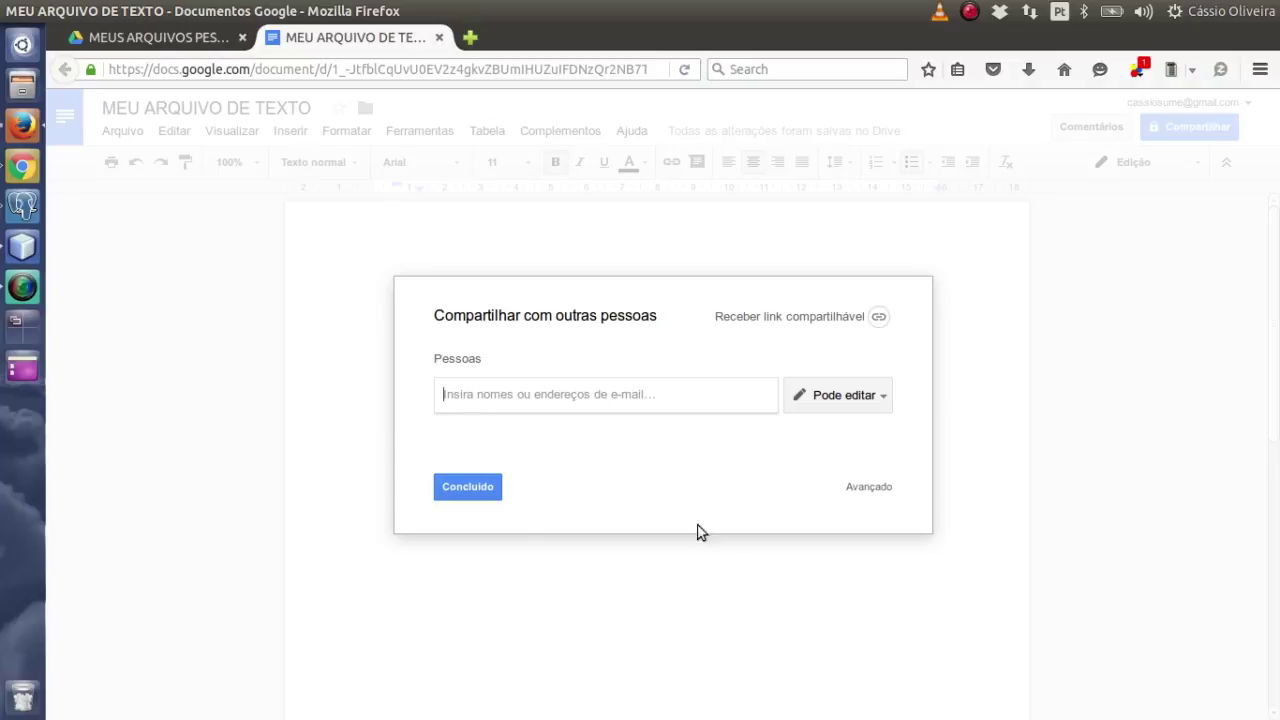
{"action": "left_click", "coordinate": [869, 487]}
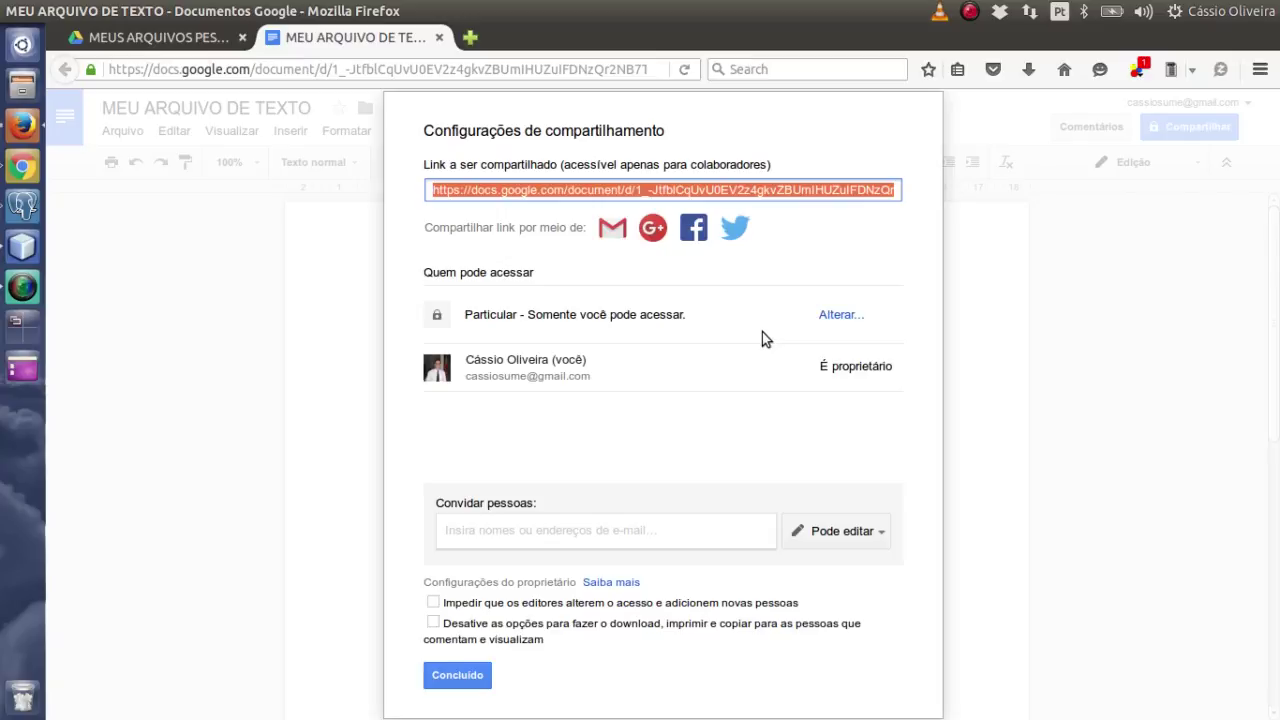
Step: Change the document's link sharing to "Ativado - Qualquer pessoa com o link" with "Pode visualizar" access and save it
{"action": "left_click", "coordinate": [838, 314]}
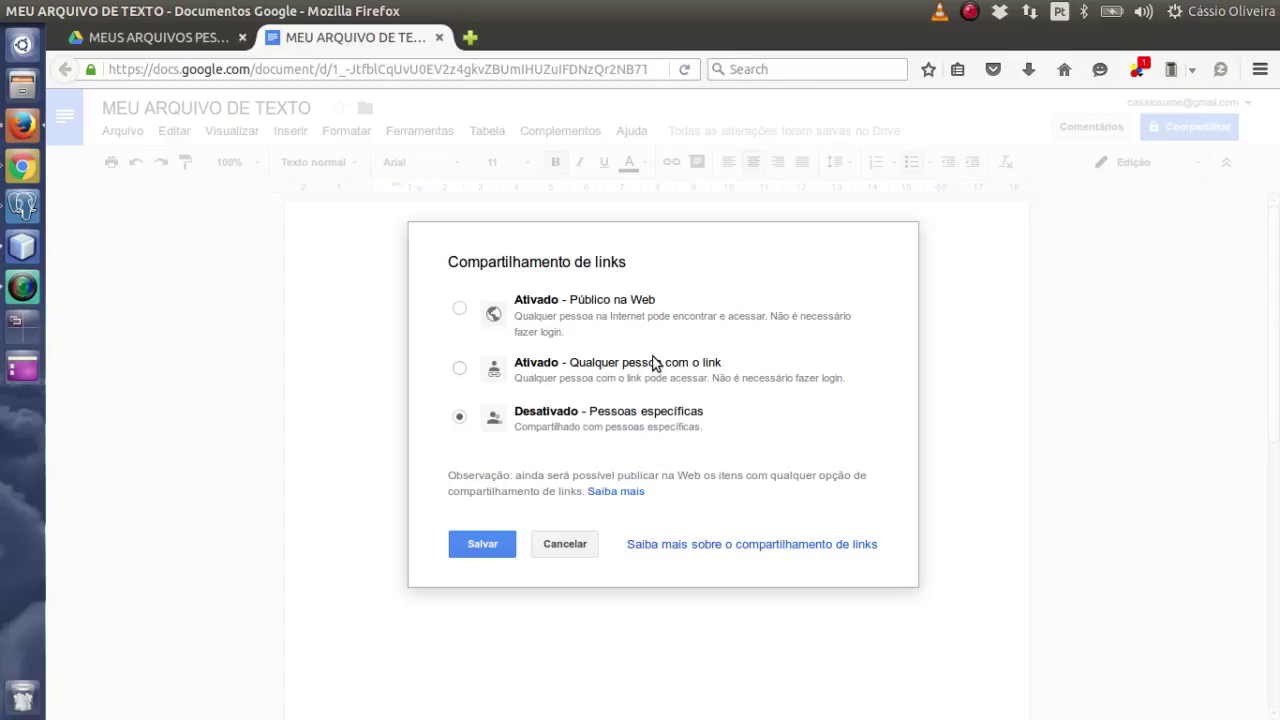
{"action": "left_click", "coordinate": [459, 368]}
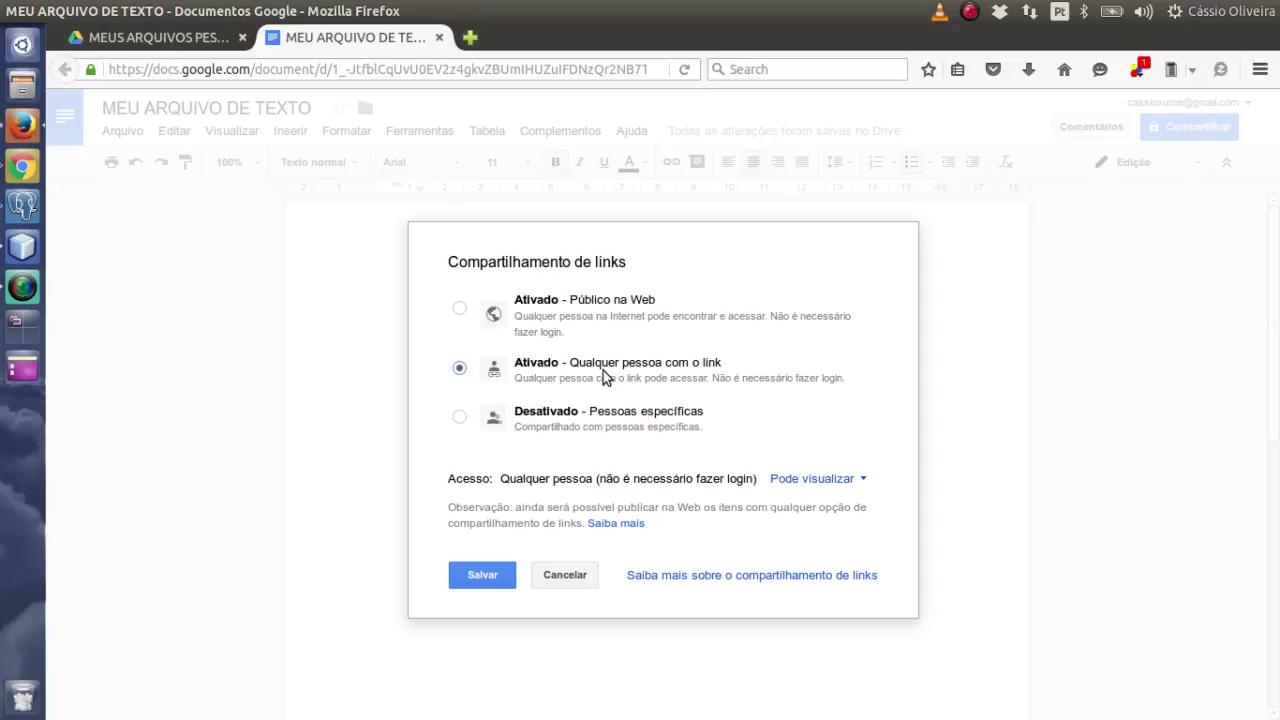
{"action": "left_click", "coordinate": [461, 417]}
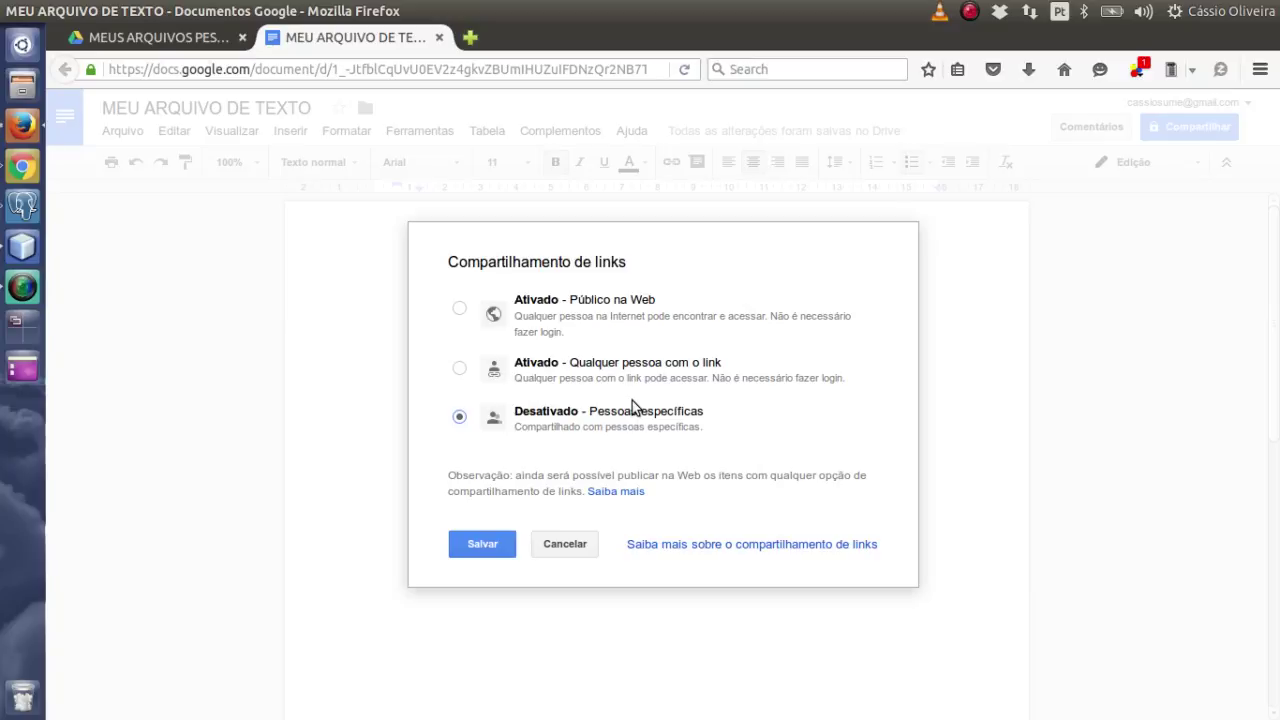
{"action": "left_click", "coordinate": [466, 369]}
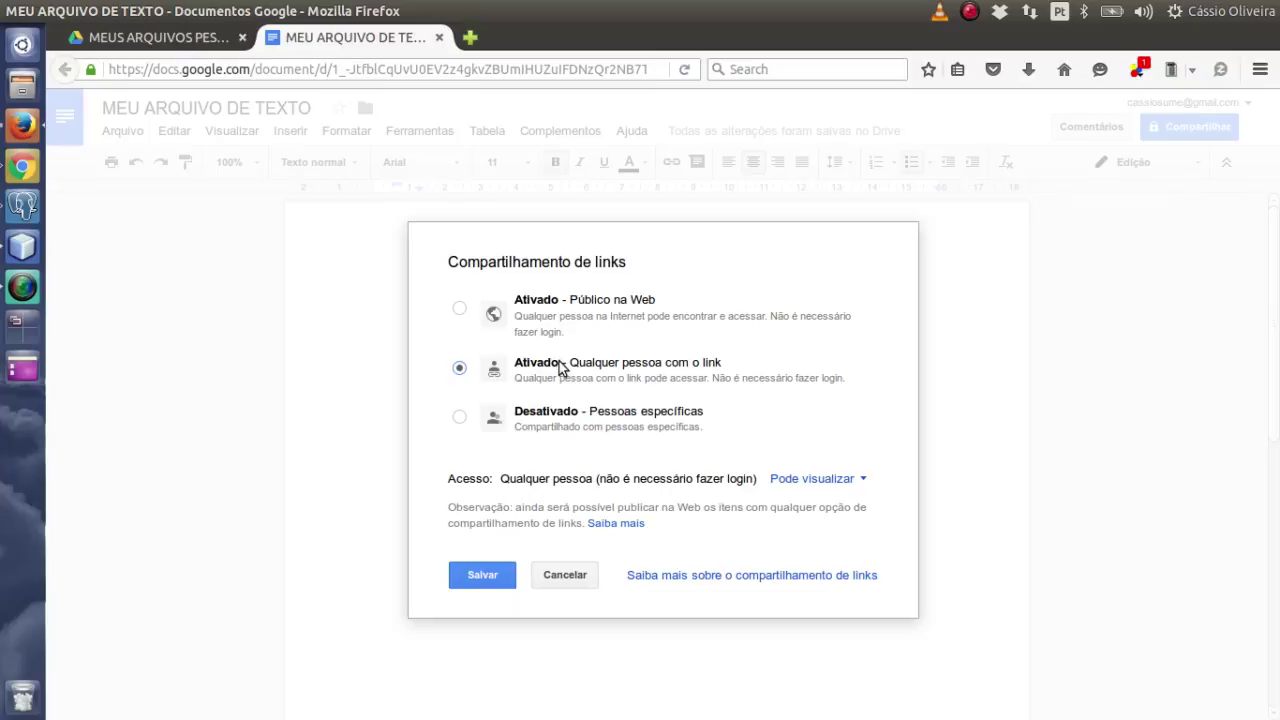
{"action": "left_click", "coordinate": [846, 484]}
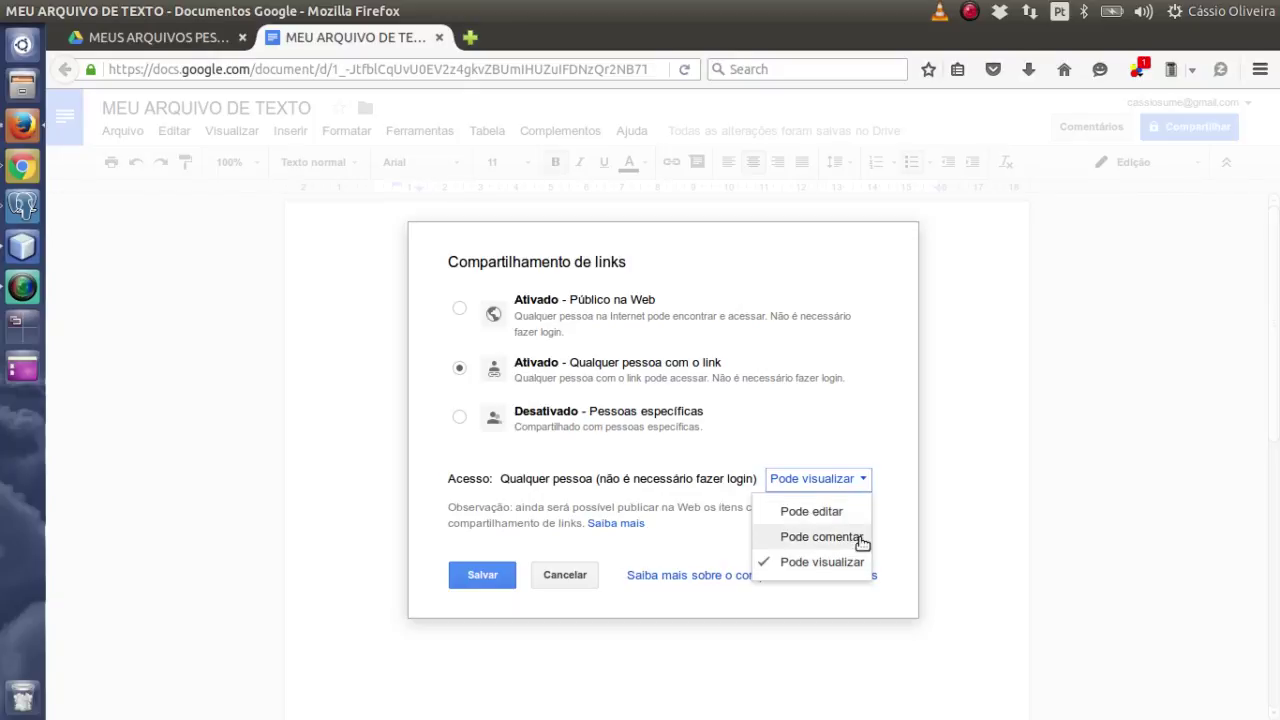
{"action": "left_click", "coordinate": [860, 420]}
{"action": "left_click", "coordinate": [508, 377]}
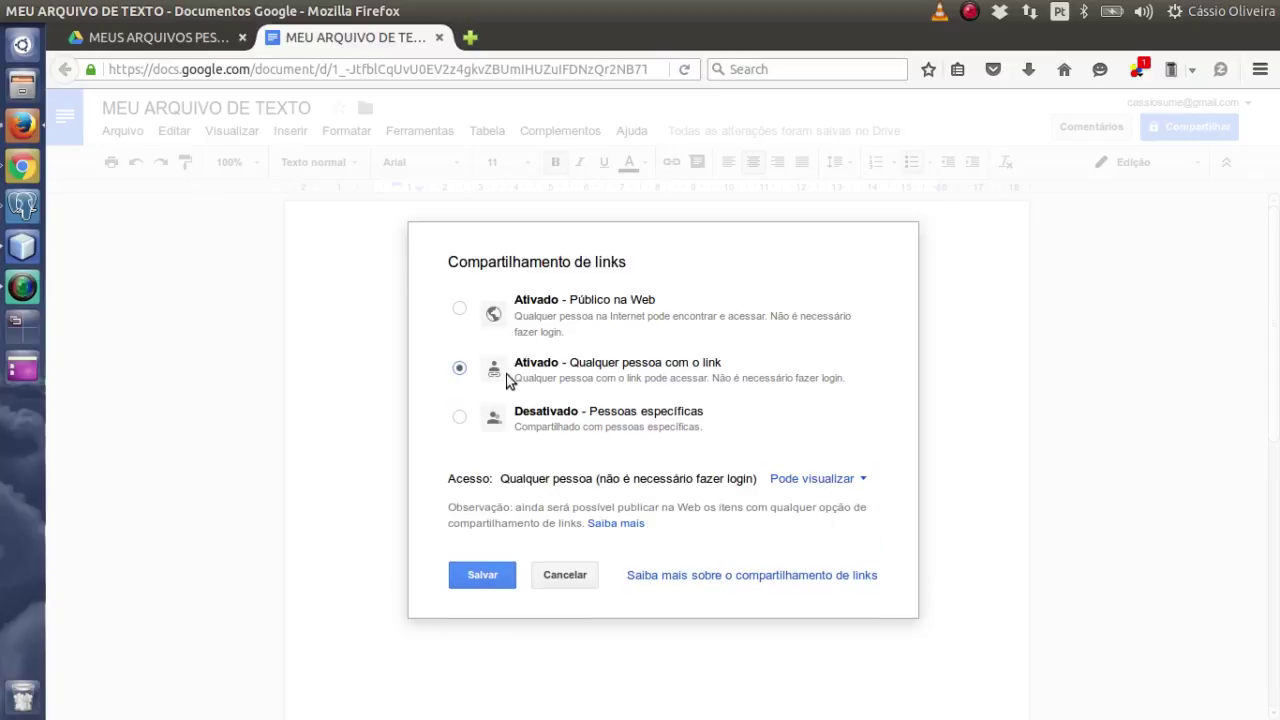
{"action": "left_click", "coordinate": [474, 577]}
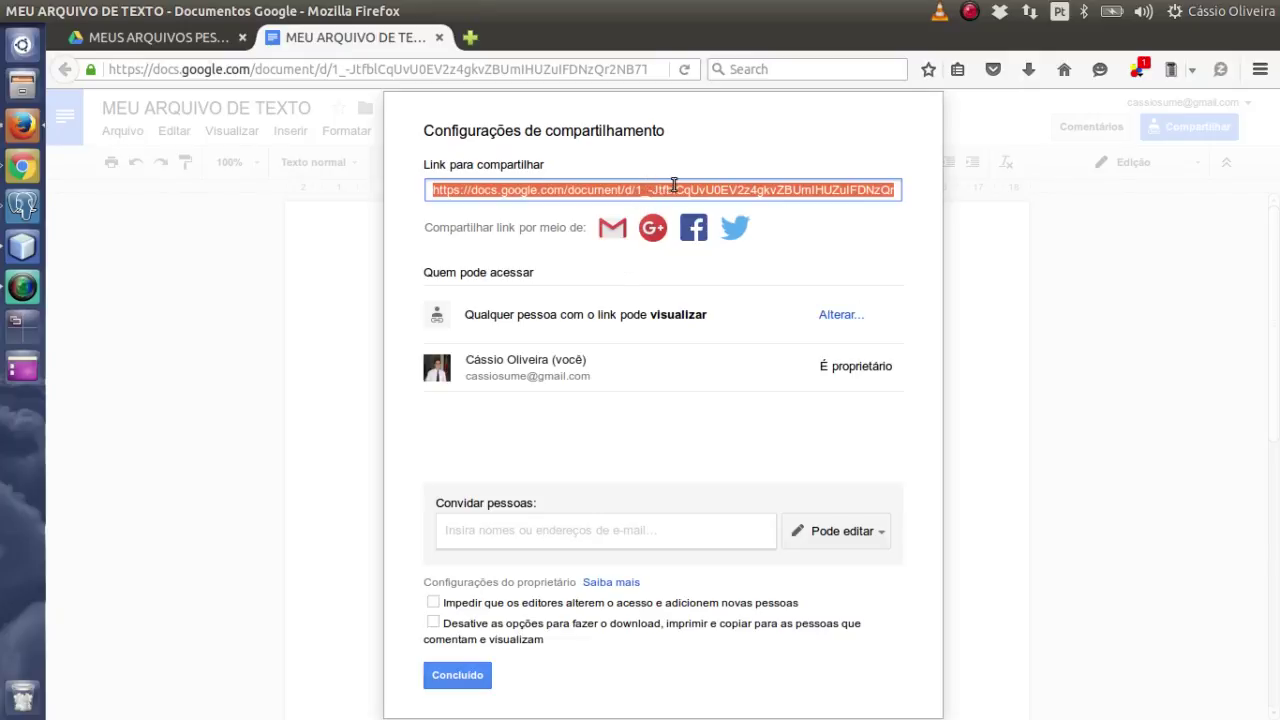
Step: Copy the document's sharing link and finish the sharing settings
{"action": "right_click", "coordinate": [578, 186]}
{"action": "left_click", "coordinate": [630, 256]}
{"action": "left_click", "coordinate": [459, 678]}
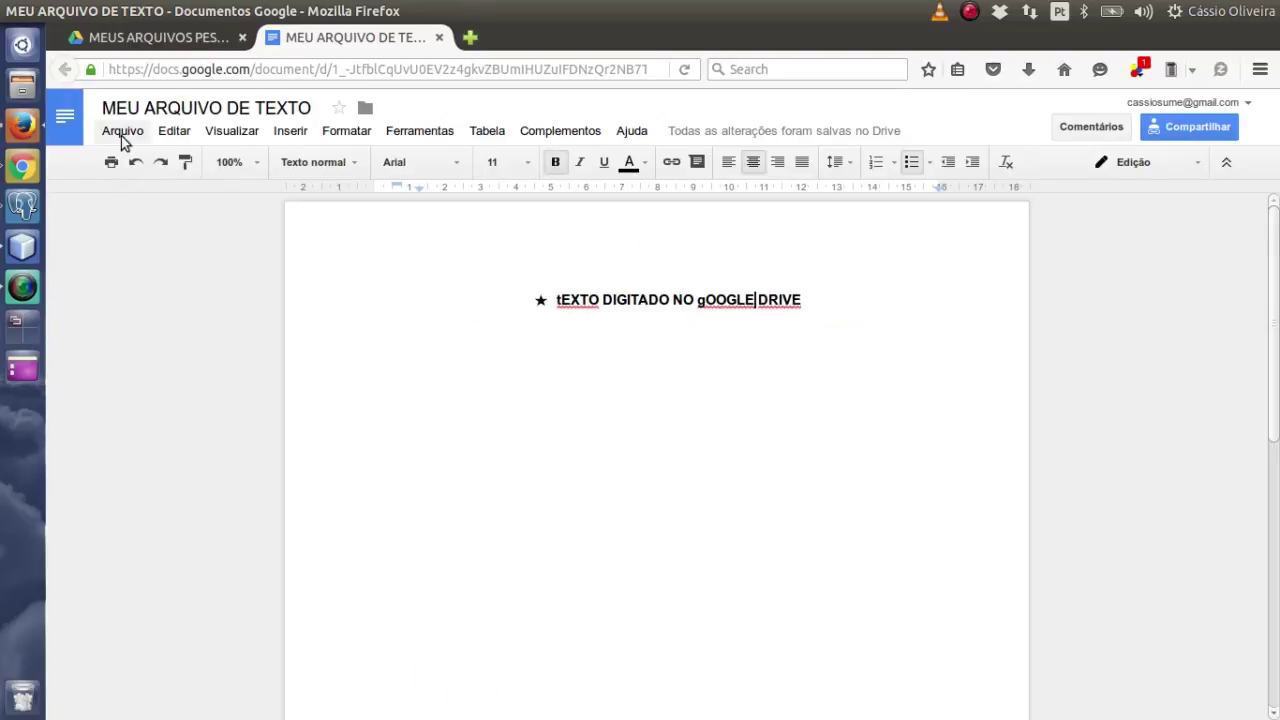
Step: Request a download of the document as a PDF (.pdf) and cancel saving the file
{"action": "left_click", "coordinate": [121, 134]}
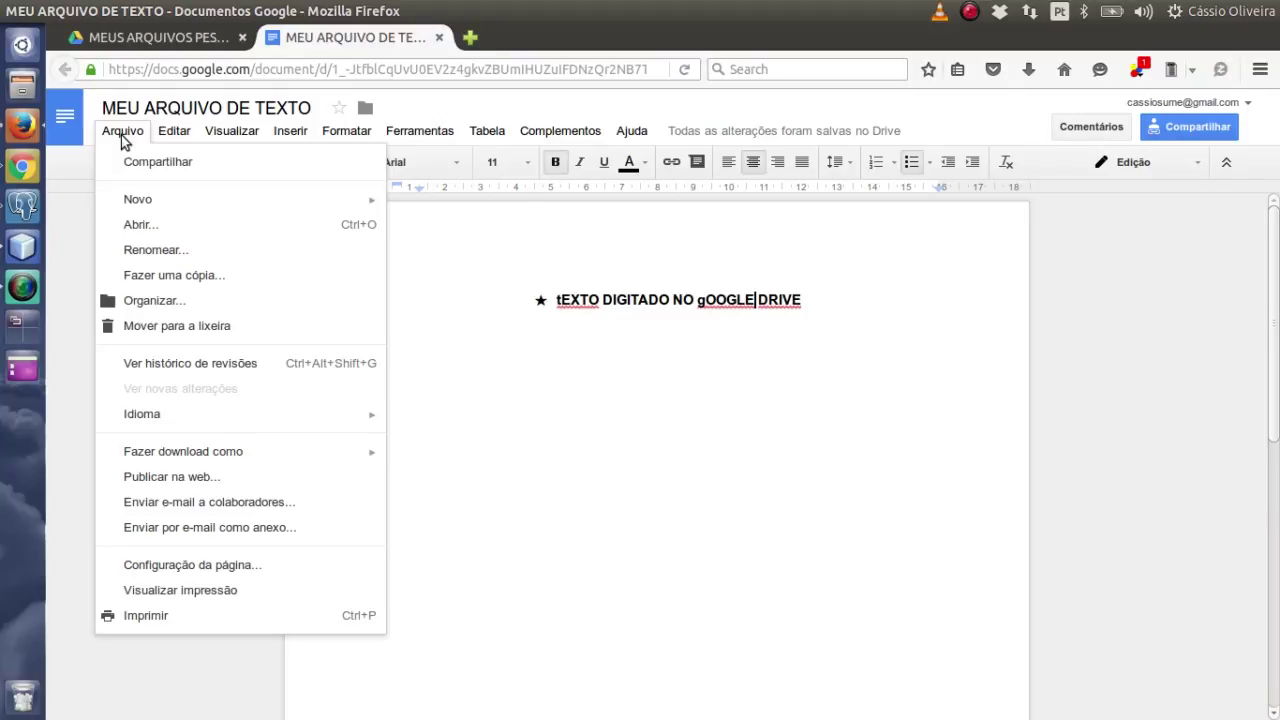
{"action": "mouse_move", "coordinate": [182, 455]}
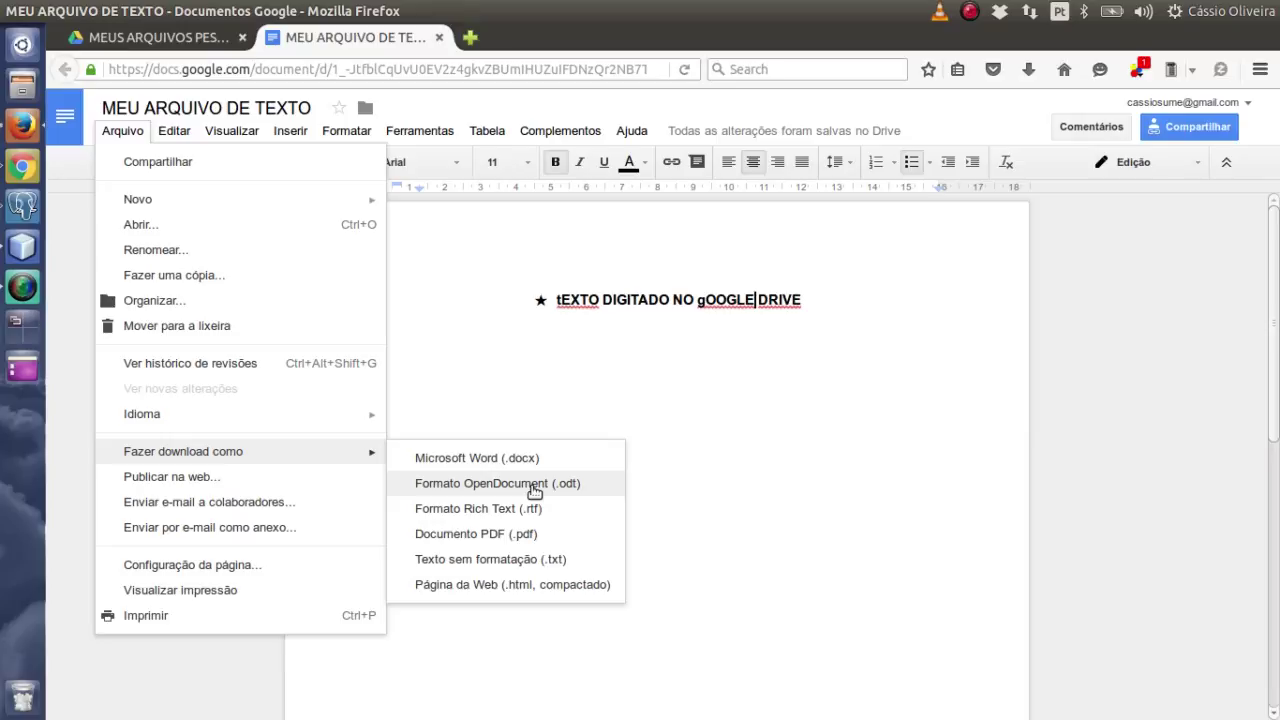
{"action": "left_click", "coordinate": [459, 535]}
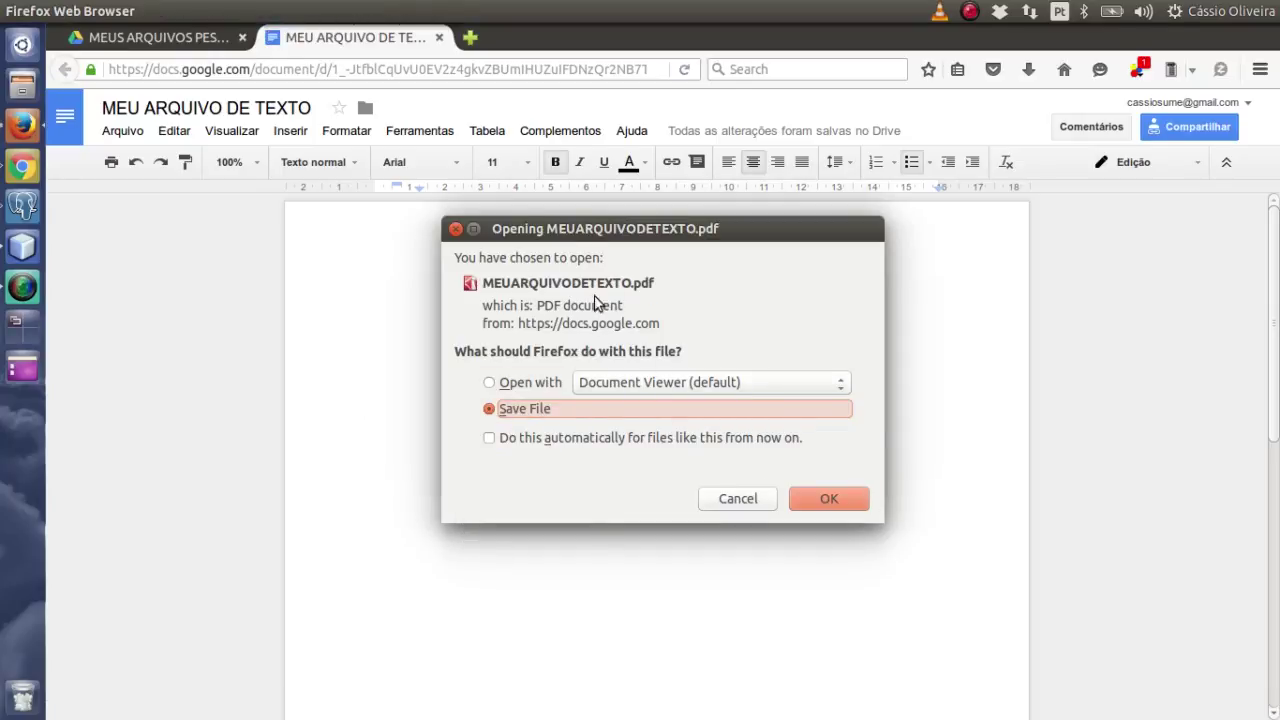
{"action": "left_click", "coordinate": [753, 498]}
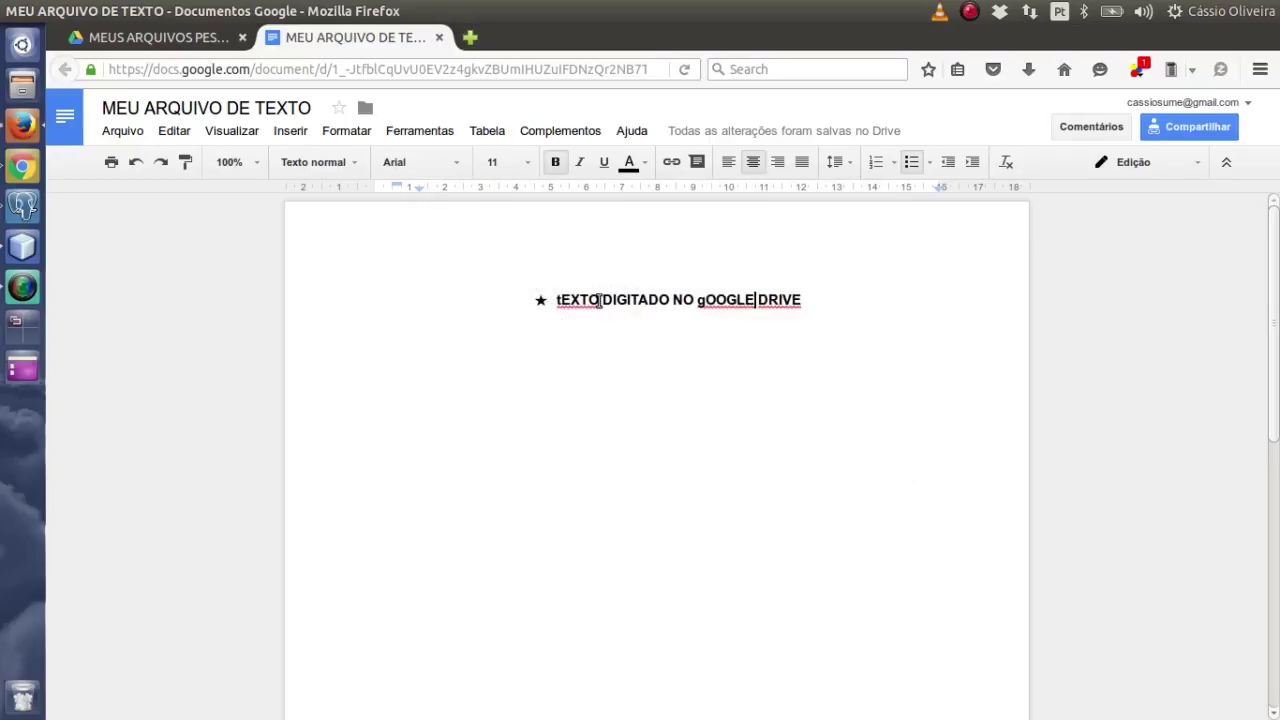
Step: Close the text document and create a Google Sheets spreadsheet in the MEUS ARQUIVOS PESSOAIS folder
{"action": "left_click", "coordinate": [439, 39]}
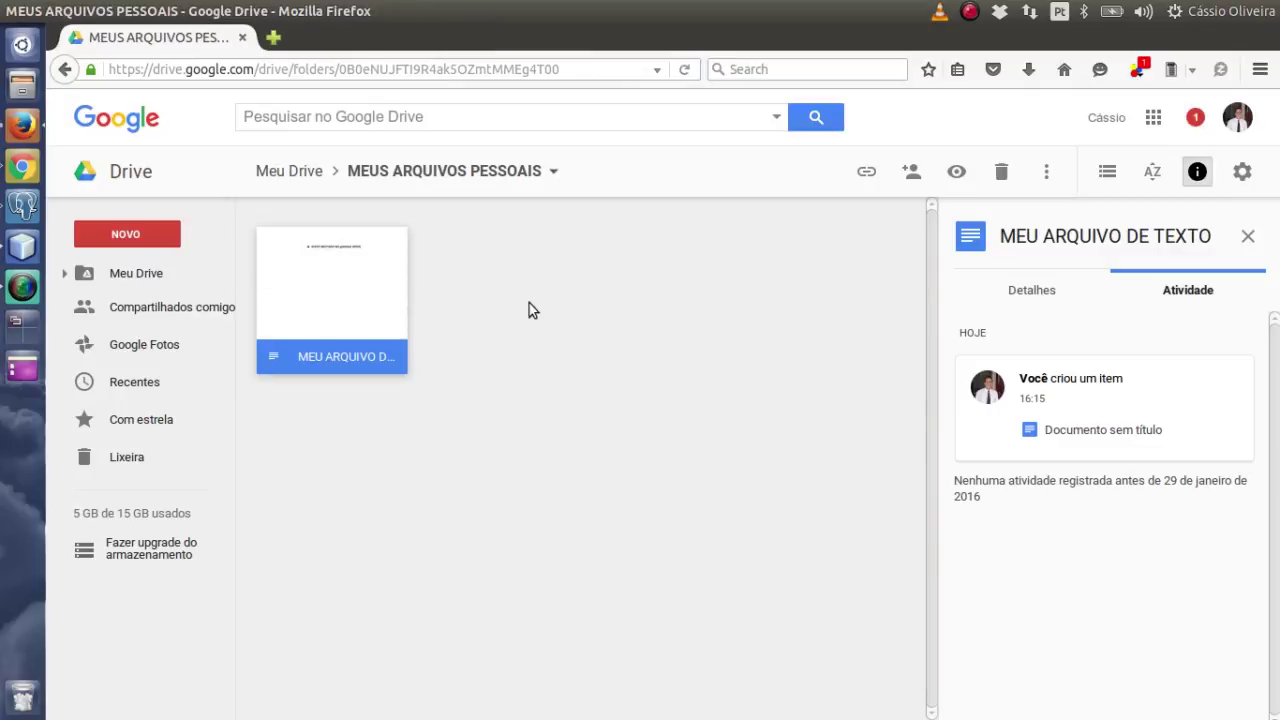
{"action": "left_click", "coordinate": [135, 238]}
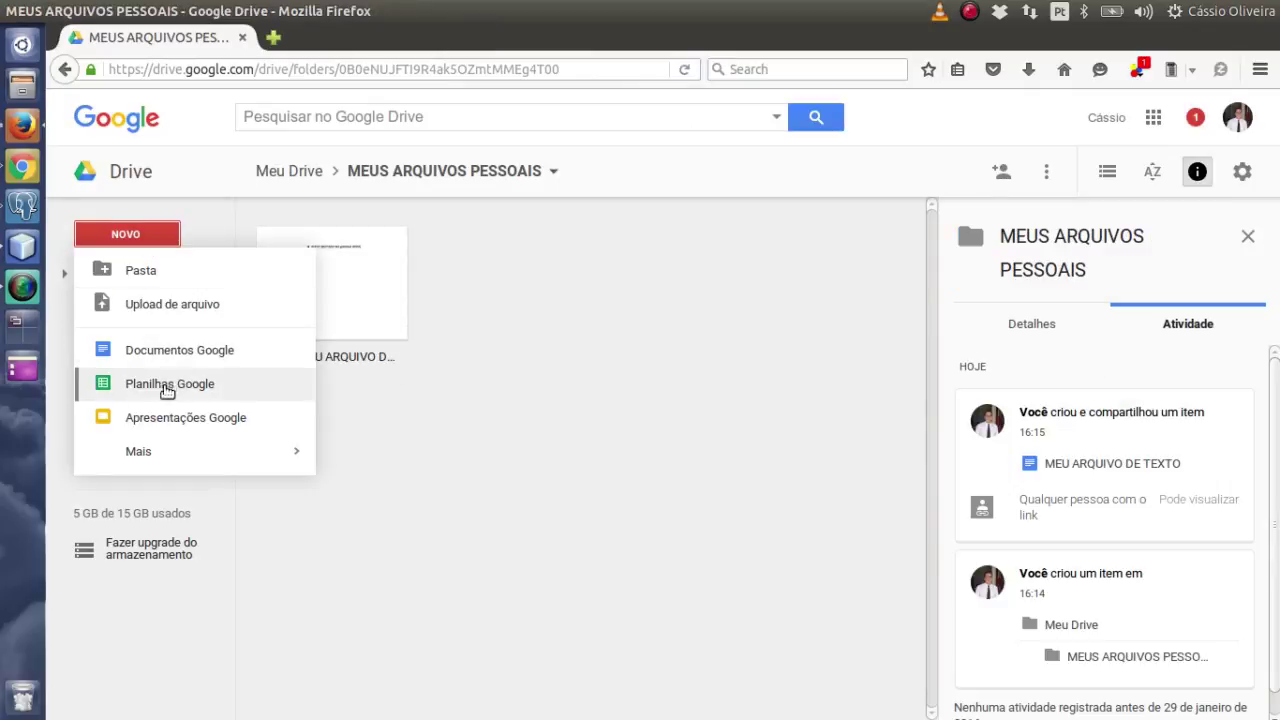
{"action": "left_click", "coordinate": [175, 385]}
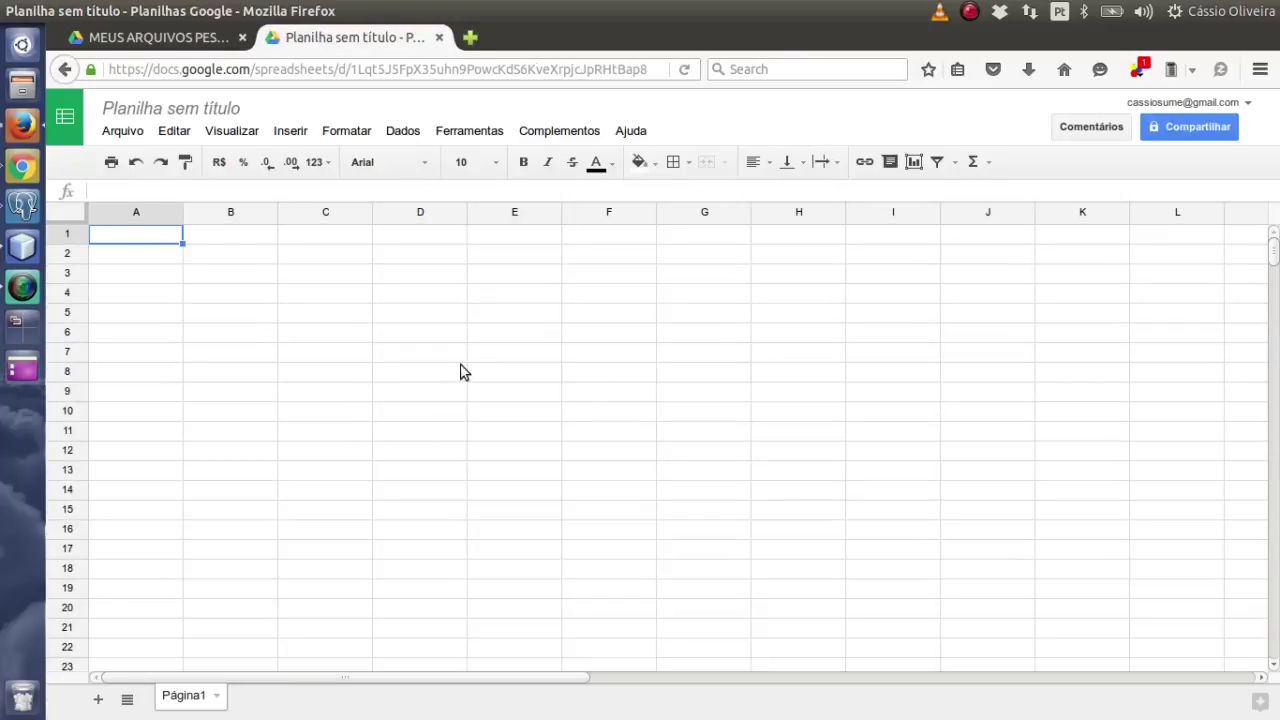
{"action": "left_click", "coordinate": [226, 240]}
{"action": "left_click", "coordinate": [232, 273]}
{"action": "left_click", "coordinate": [236, 333]}
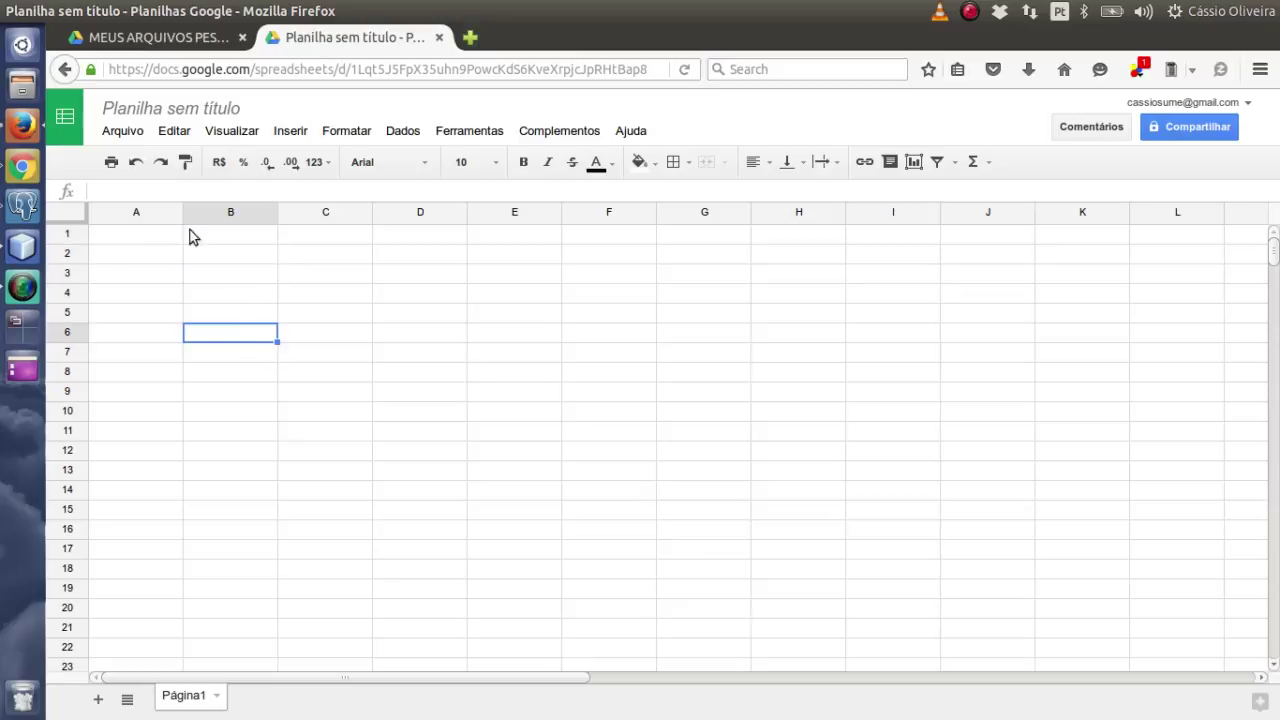
{"action": "left_click", "coordinate": [97, 235]}
{"action": "key", "text": "ctrl+space"}
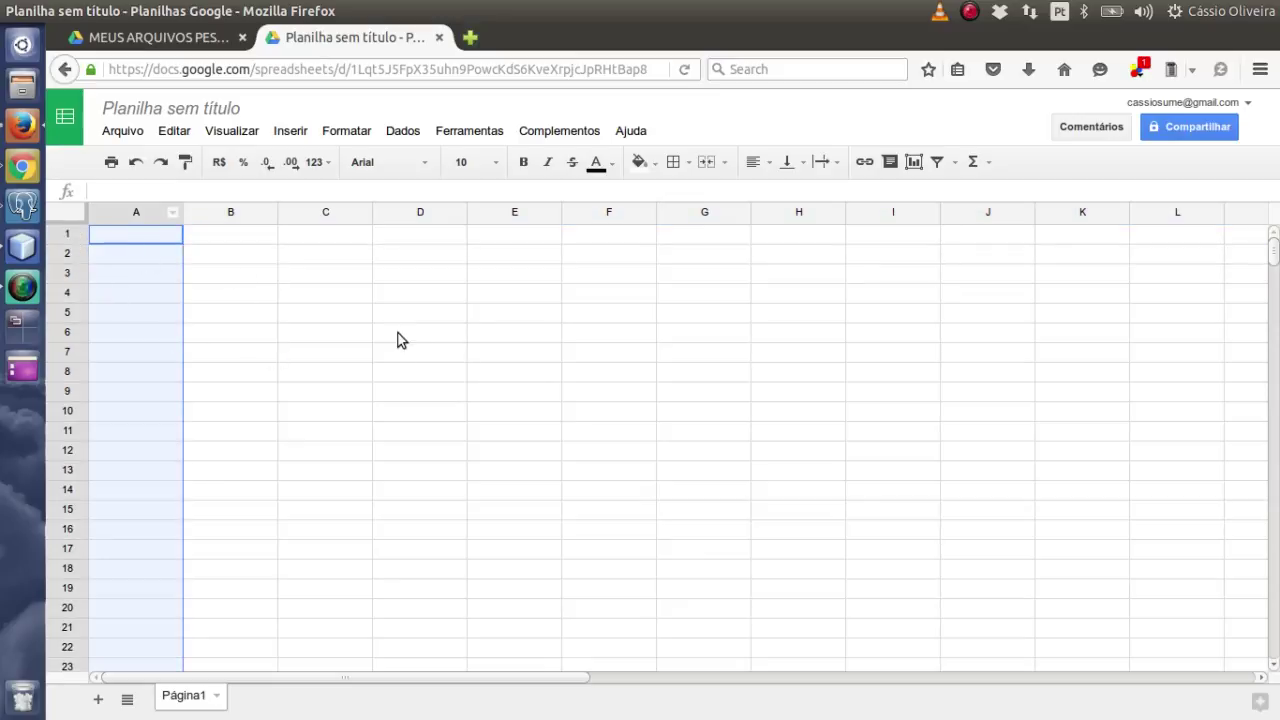
{"action": "left_click", "coordinate": [246, 445]}
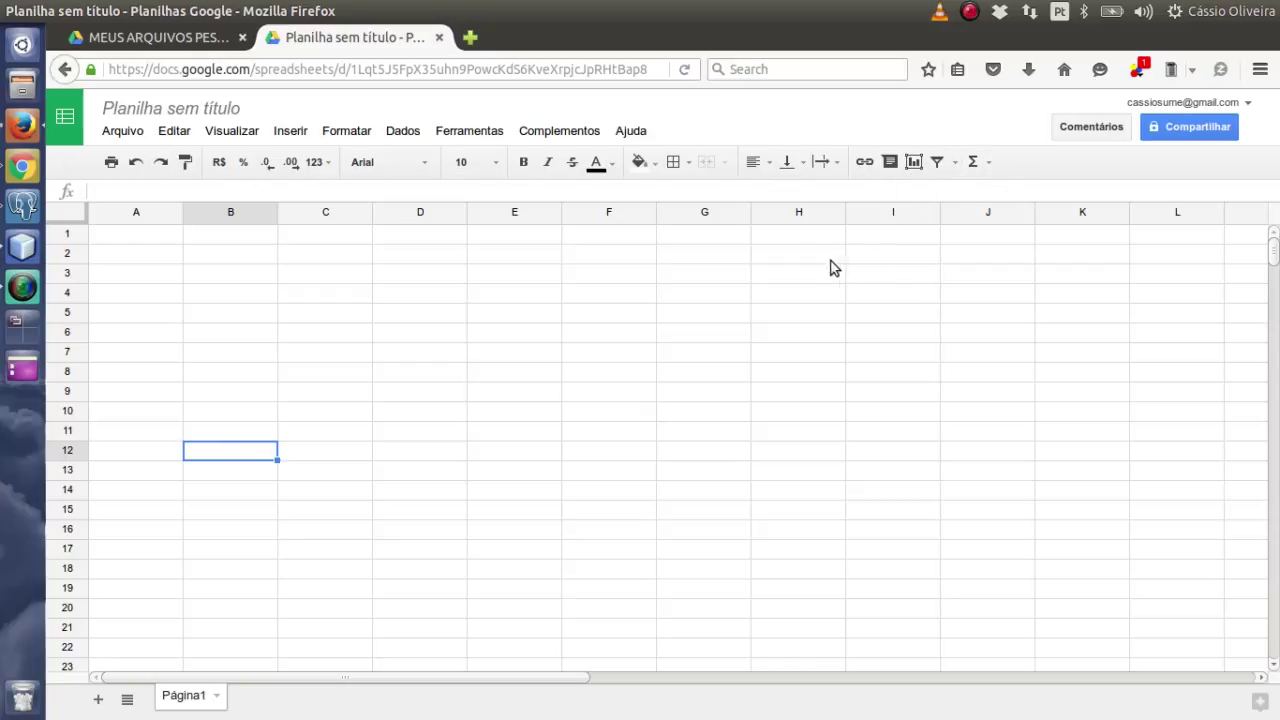
{"action": "left_click", "coordinate": [762, 162]}
{"action": "left_click", "coordinate": [652, 316]}
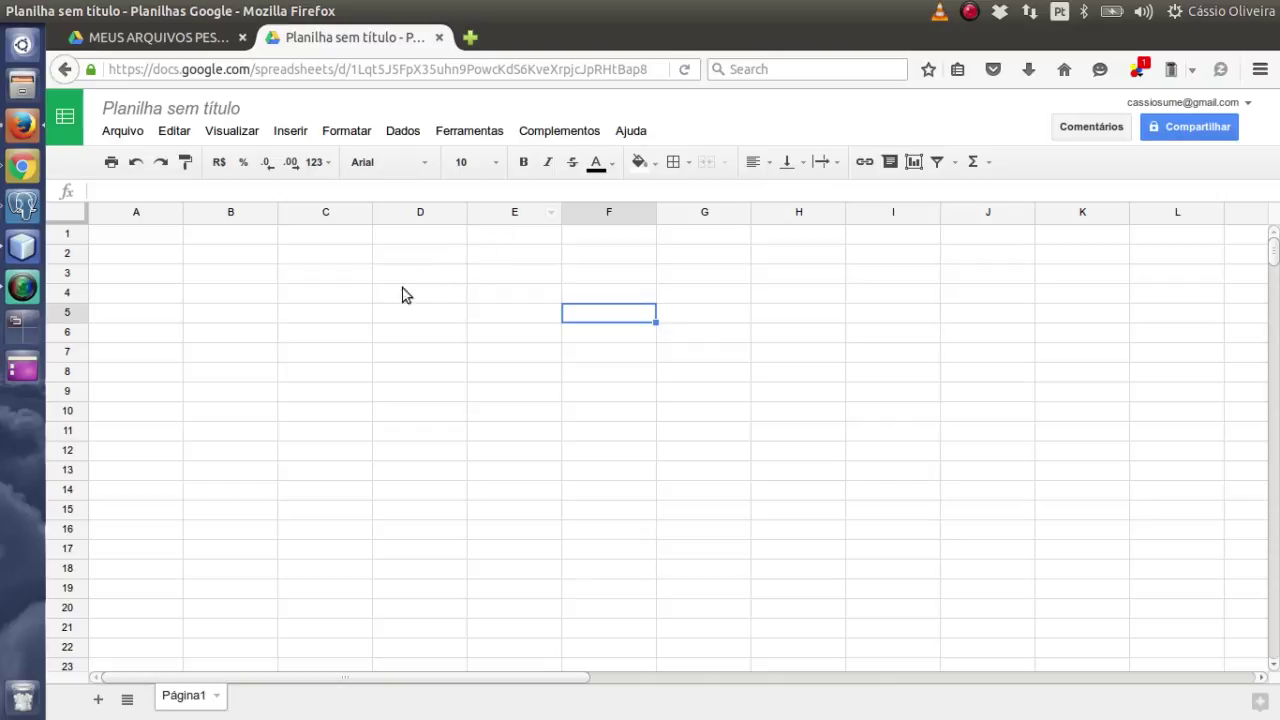
{"action": "left_click", "coordinate": [312, 334]}
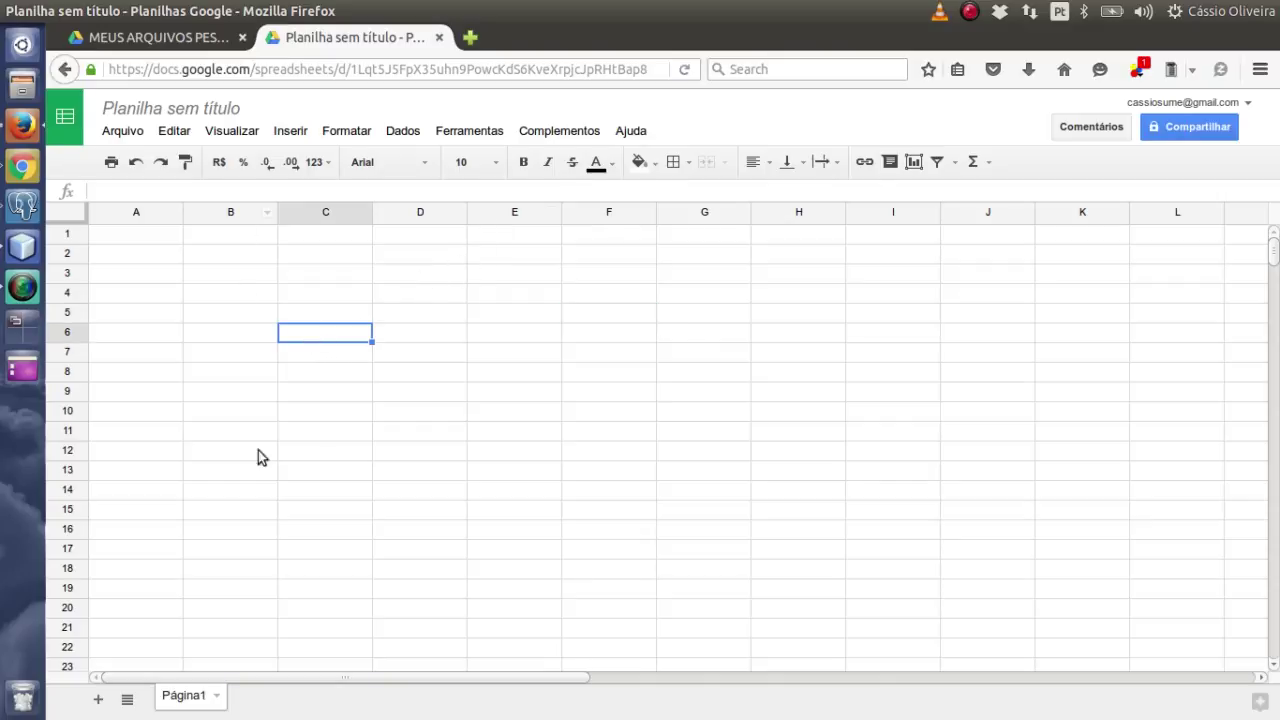
Step: Duplicate the Página1 sheet and add four blank sheets to the spreadsheet
{"action": "left_click", "coordinate": [215, 697]}
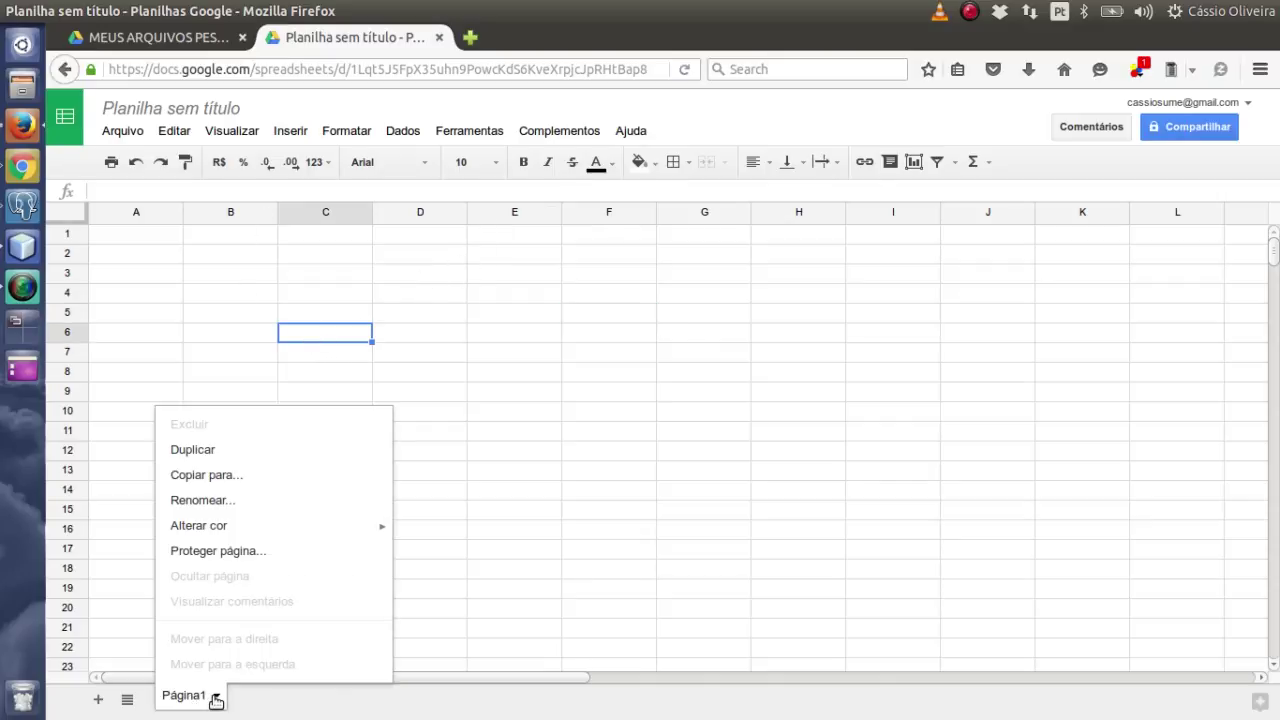
{"action": "left_click", "coordinate": [254, 451]}
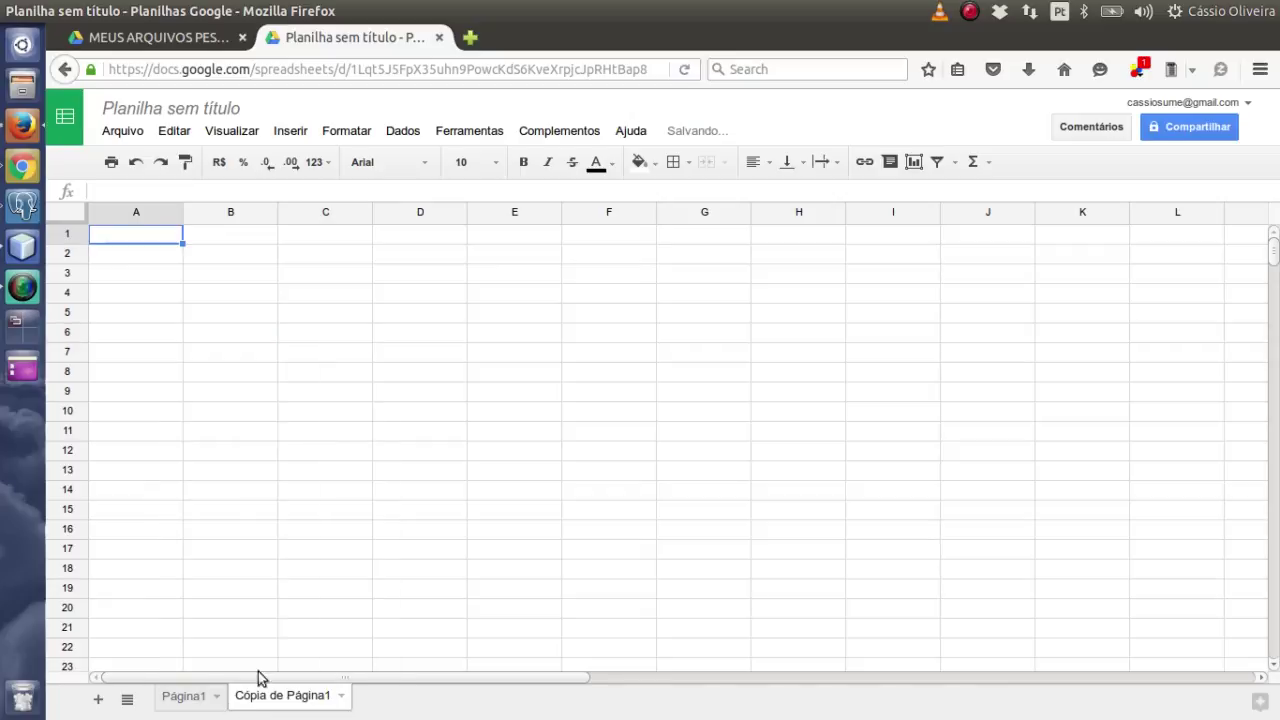
{"action": "left_click", "coordinate": [97, 698]}
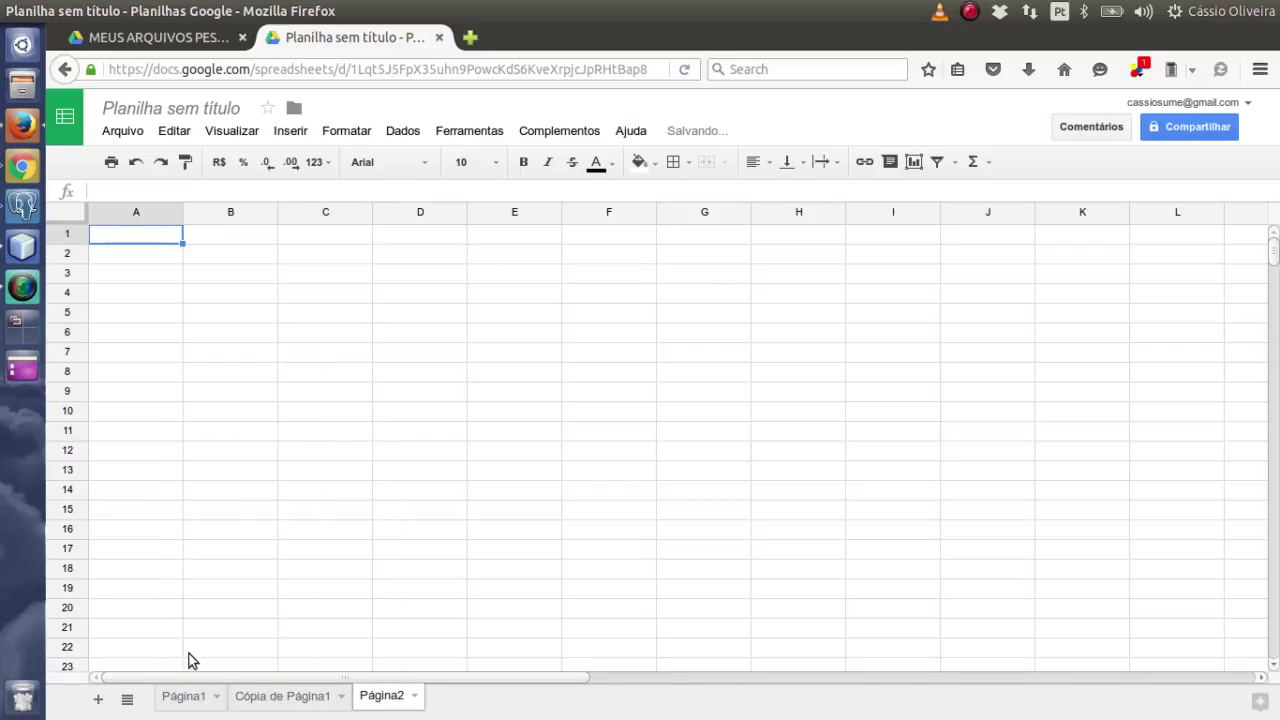
{"action": "left_click", "coordinate": [99, 700]}
{"action": "left_click", "coordinate": [99, 700]}
{"action": "left_click", "coordinate": [99, 700]}
Step: Switch to the Página3 sheet from the list of all sheets and select cell C18
{"action": "left_click", "coordinate": [132, 701]}
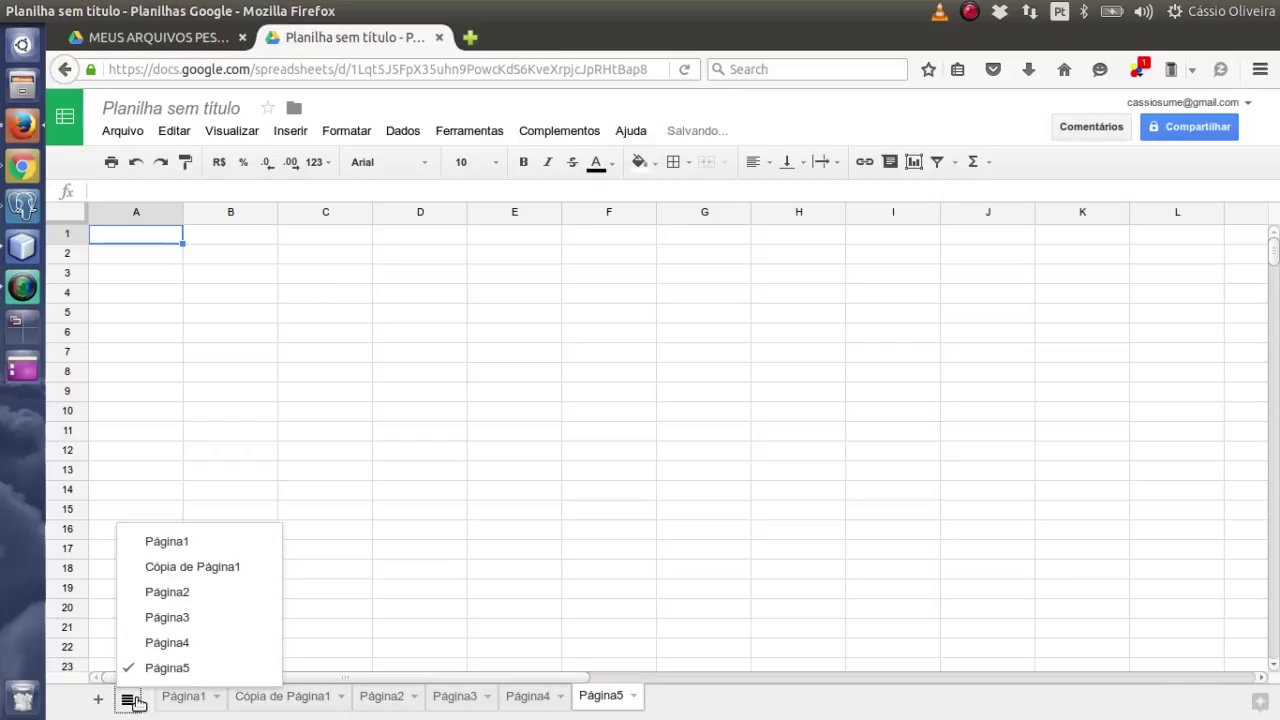
{"action": "left_click", "coordinate": [168, 615]}
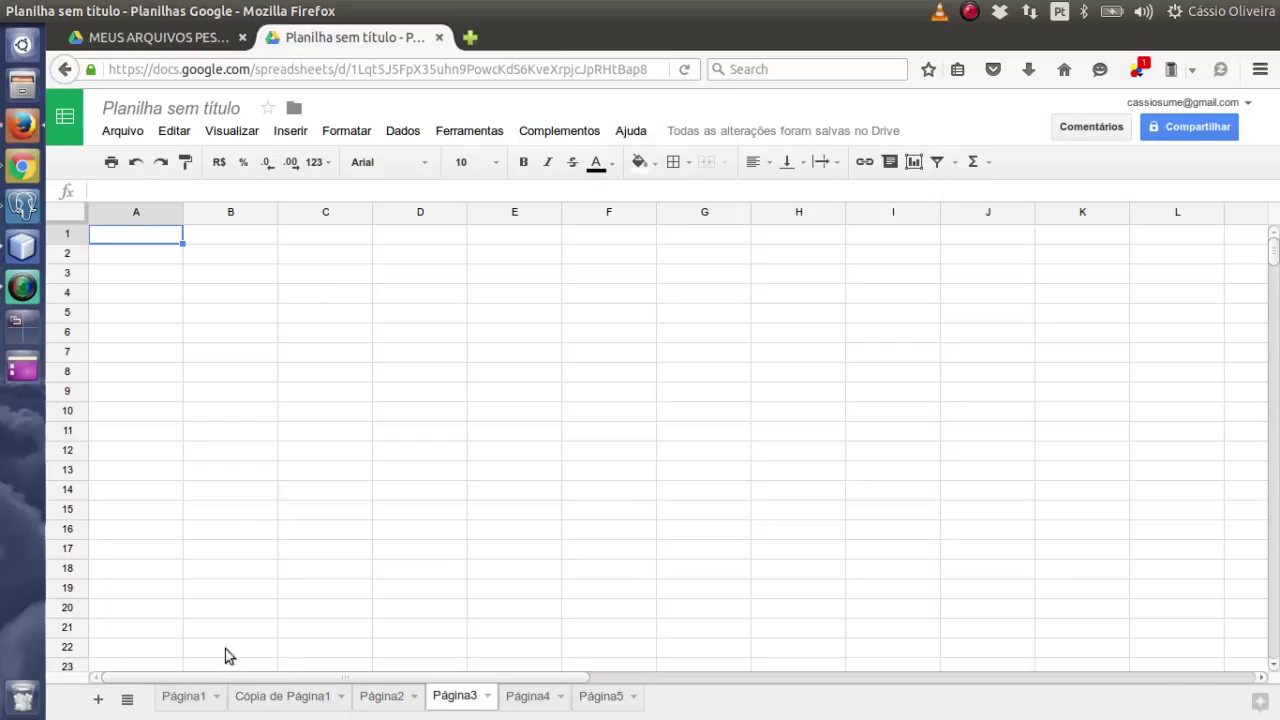
{"action": "left_click_drag", "start_coordinate": [252, 312], "coordinate": [248, 292]}
{"action": "left_click", "coordinate": [289, 574]}
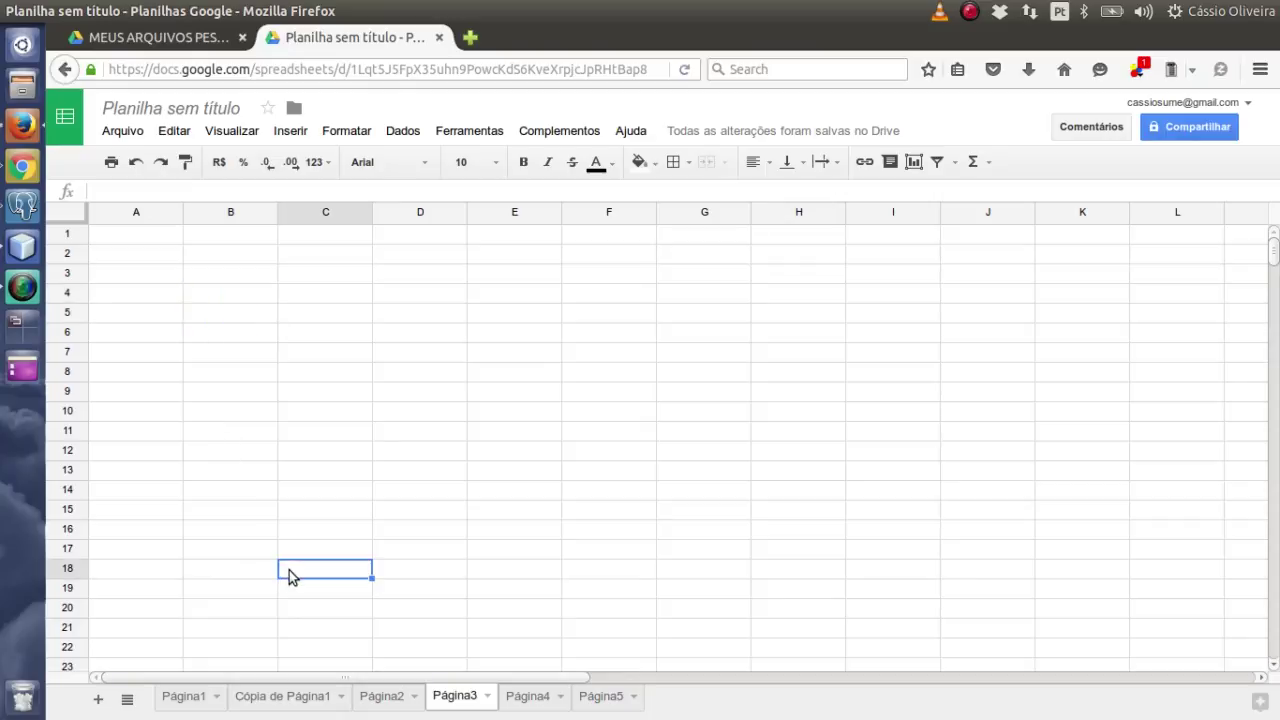
Step: Examine the file formats offered for downloading the spreadsheet, leaving cell E4 selected on the Página3 sheet
{"action": "left_click", "coordinate": [249, 377]}
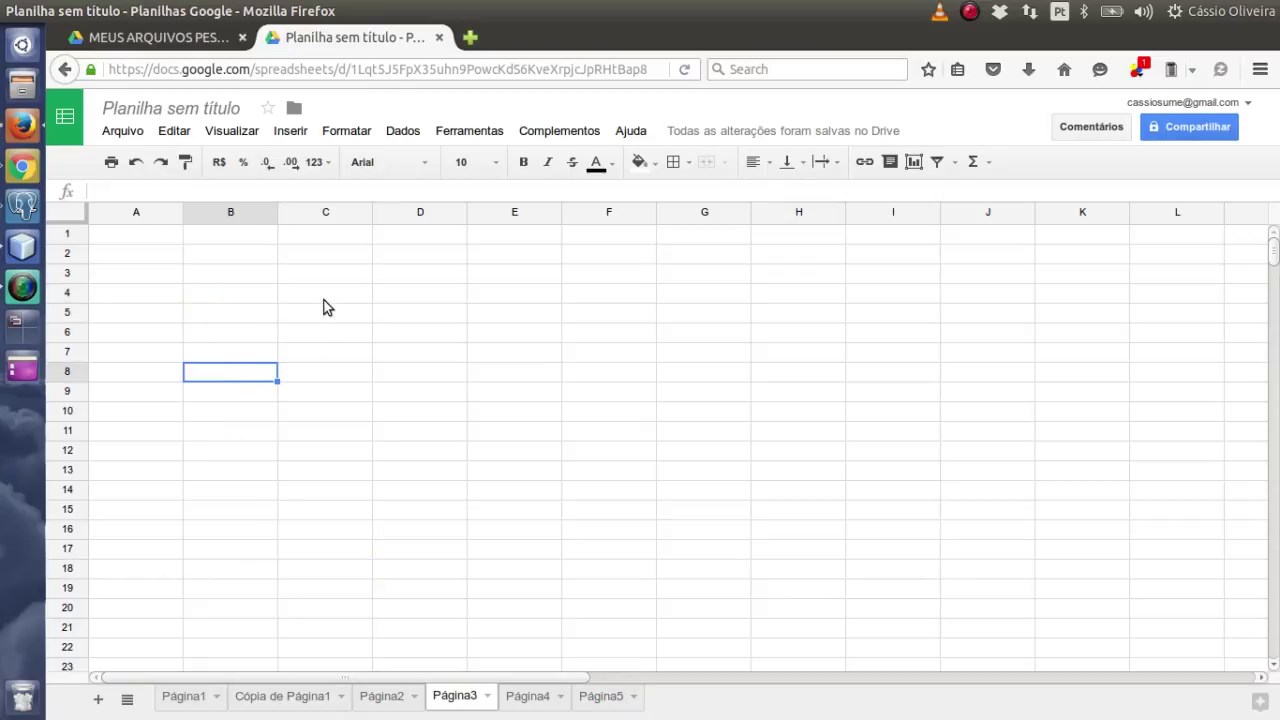
{"action": "left_click", "coordinate": [122, 131]}
{"action": "mouse_move", "coordinate": [257, 447]}
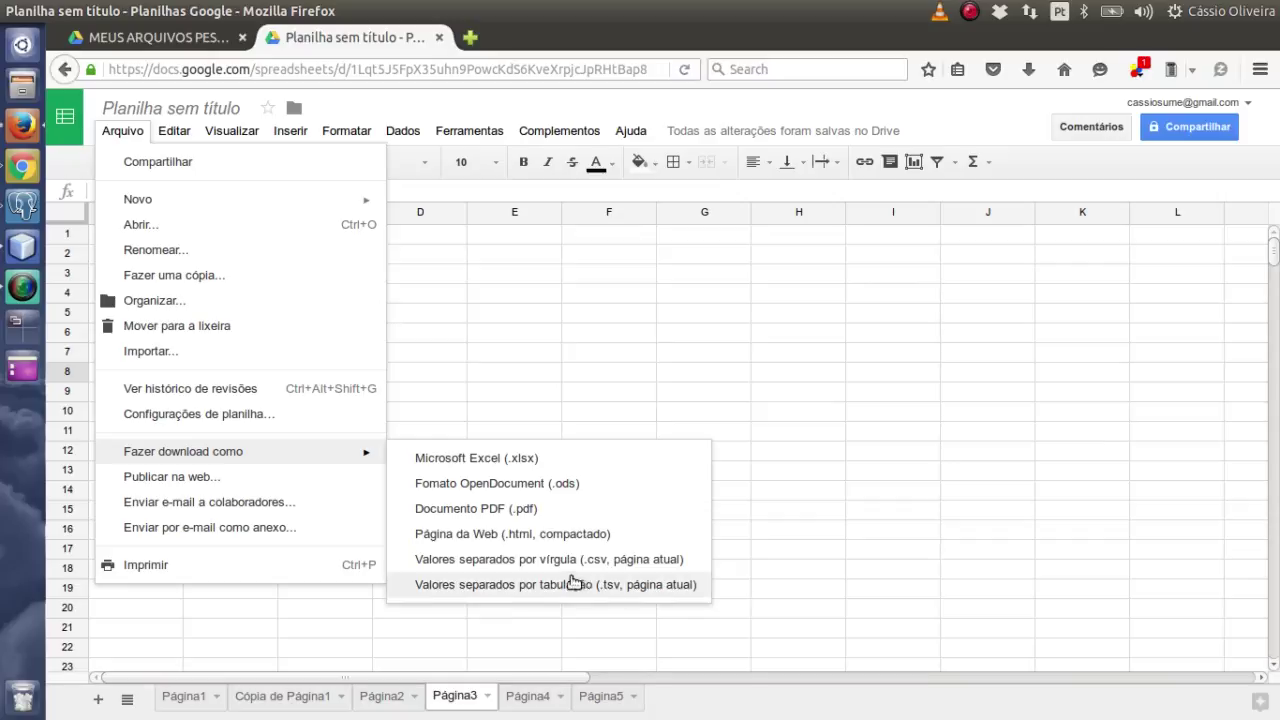
{"action": "left_click", "coordinate": [531, 349]}
{"action": "left_click", "coordinate": [520, 293]}
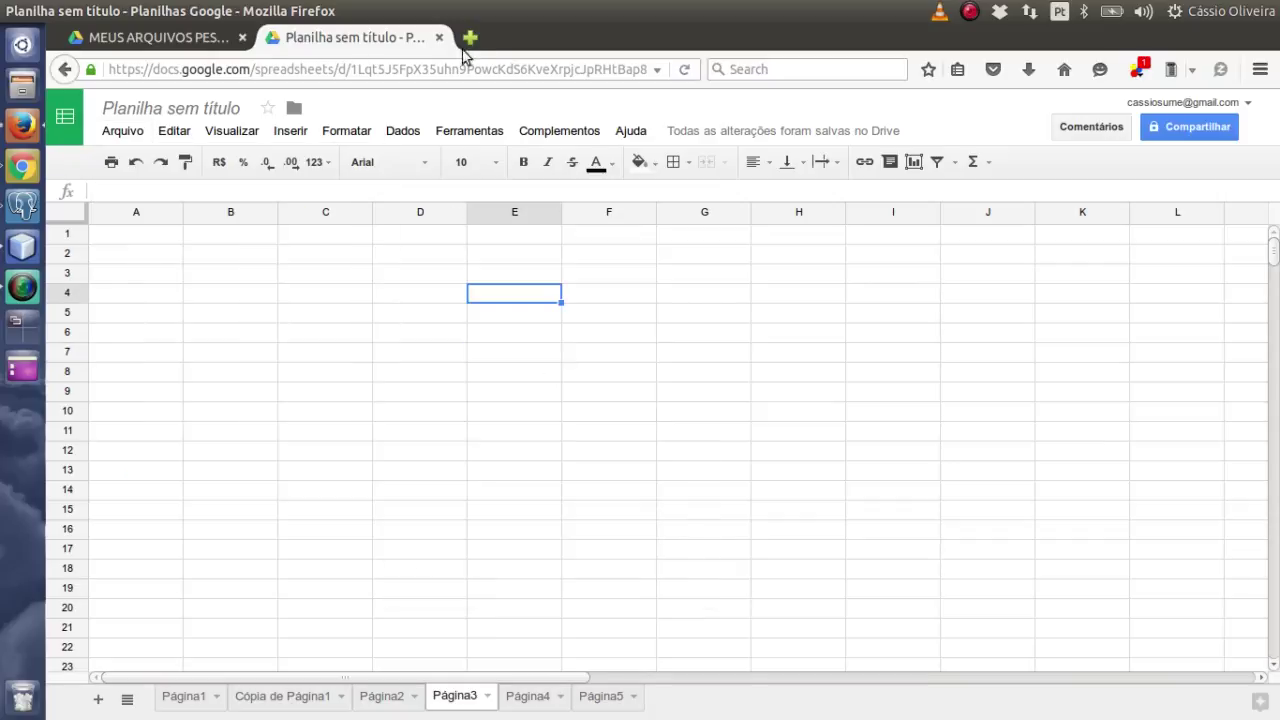
Step: Close the spreadsheet and create a Google Slides presentation in the MEUS ARQUIVOS PESSOAIS folder
{"action": "left_click", "coordinate": [439, 37]}
{"action": "left_click", "coordinate": [155, 236]}
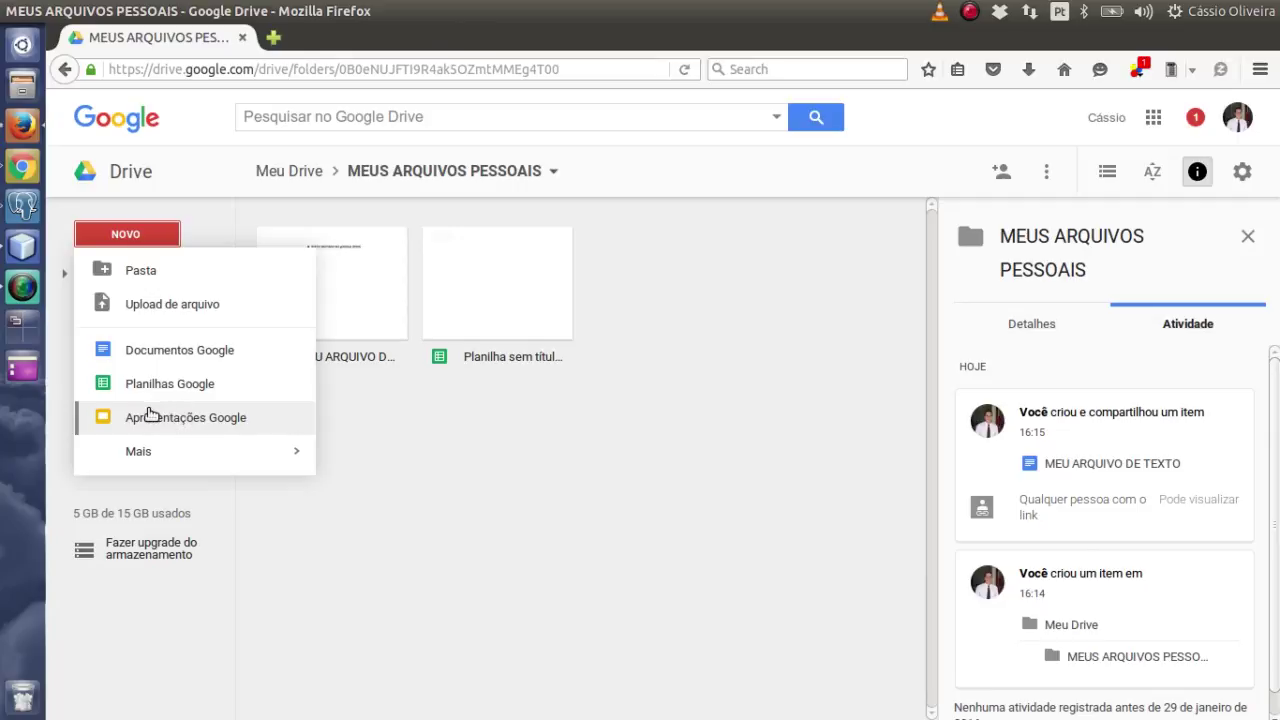
{"action": "left_click", "coordinate": [150, 415]}
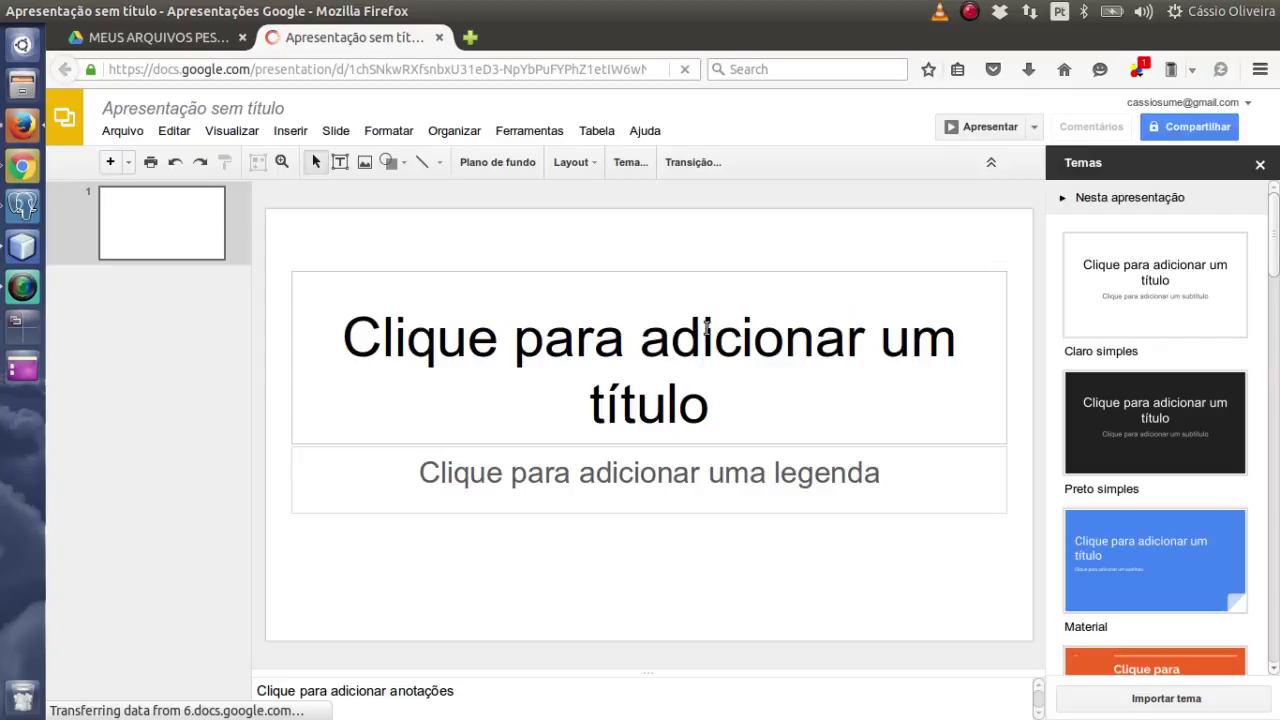
Step: Examine the presentation's insert options and the available slide layouts without applying any of them
{"action": "left_click", "coordinate": [125, 131]}
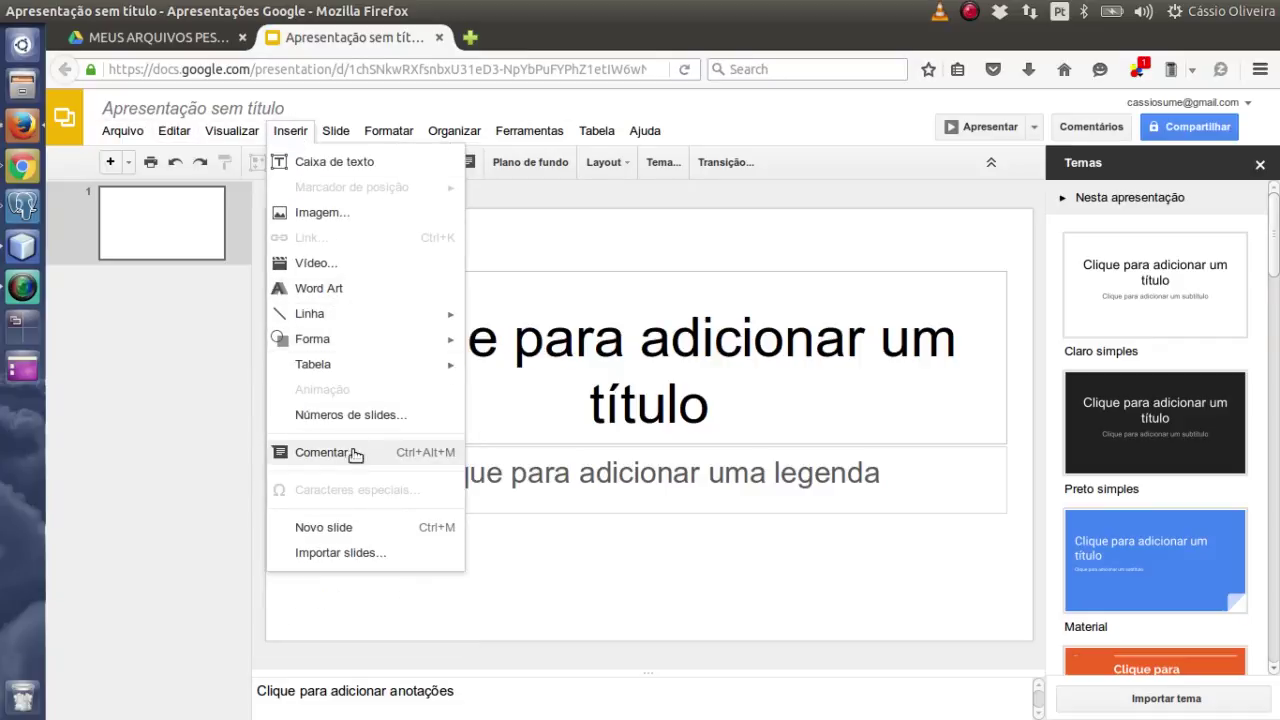
{"action": "left_click", "coordinate": [657, 600]}
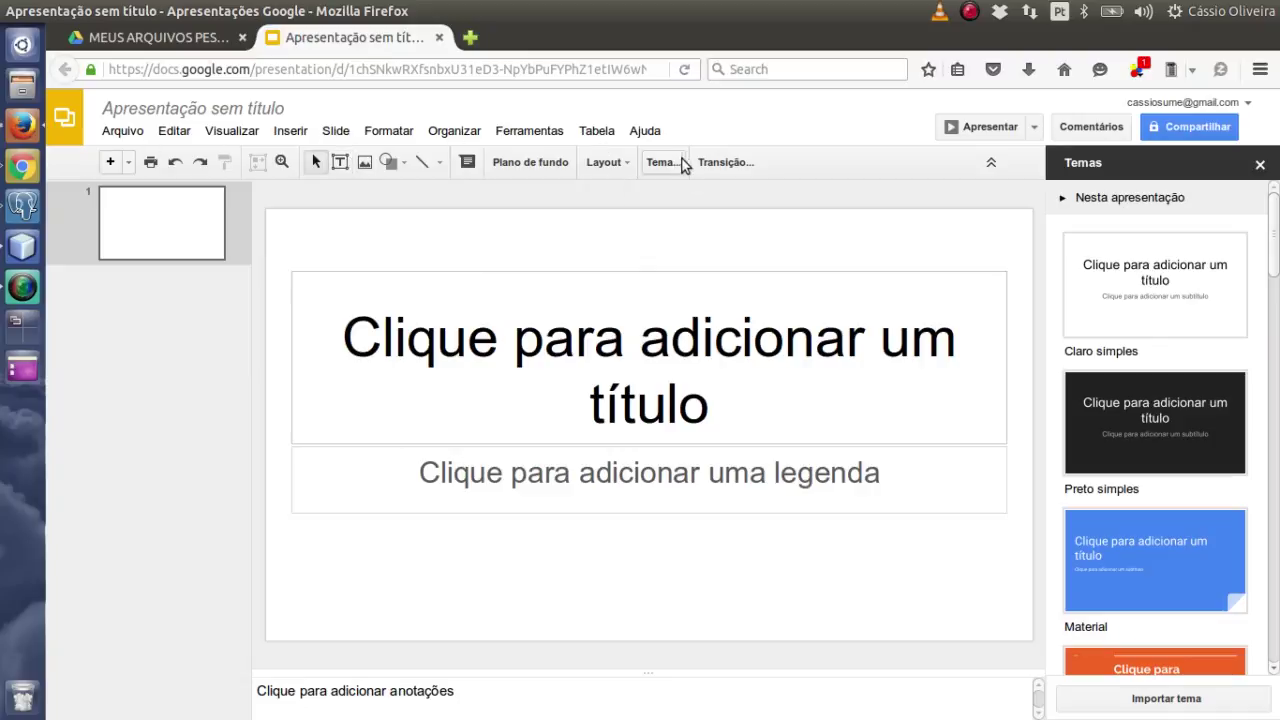
{"action": "left_click", "coordinate": [622, 164]}
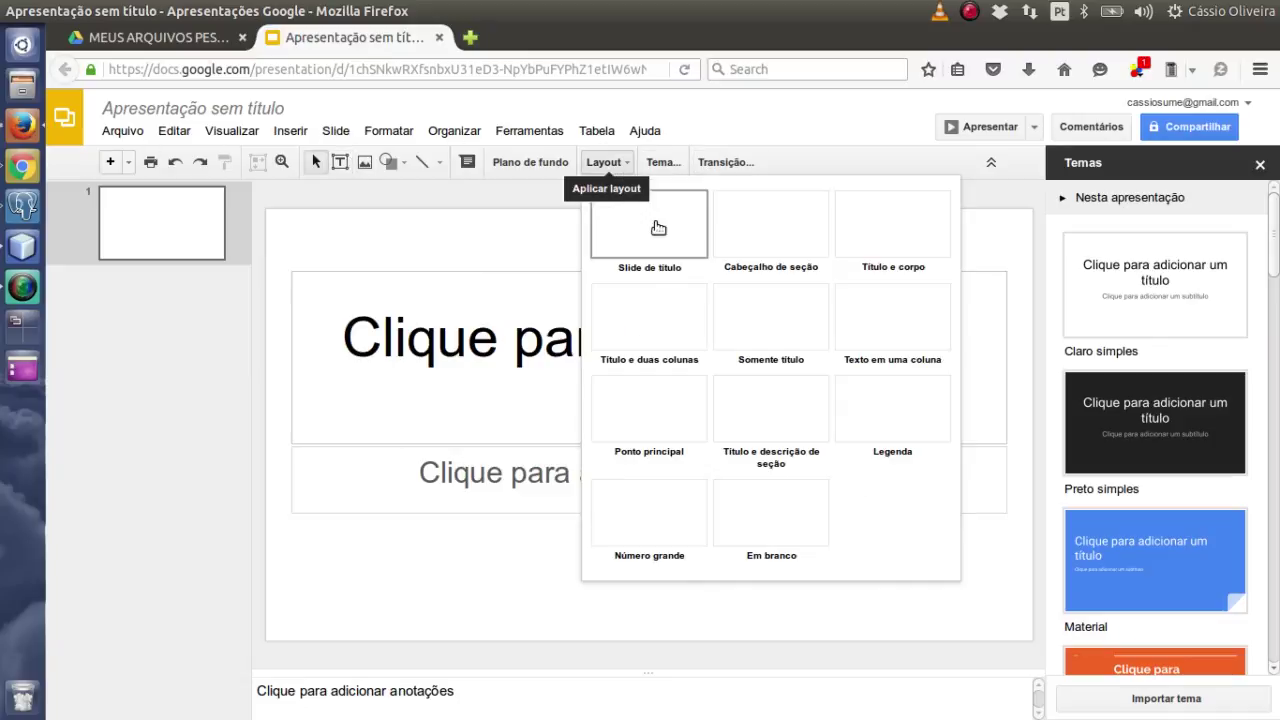
{"action": "left_click", "coordinate": [780, 152]}
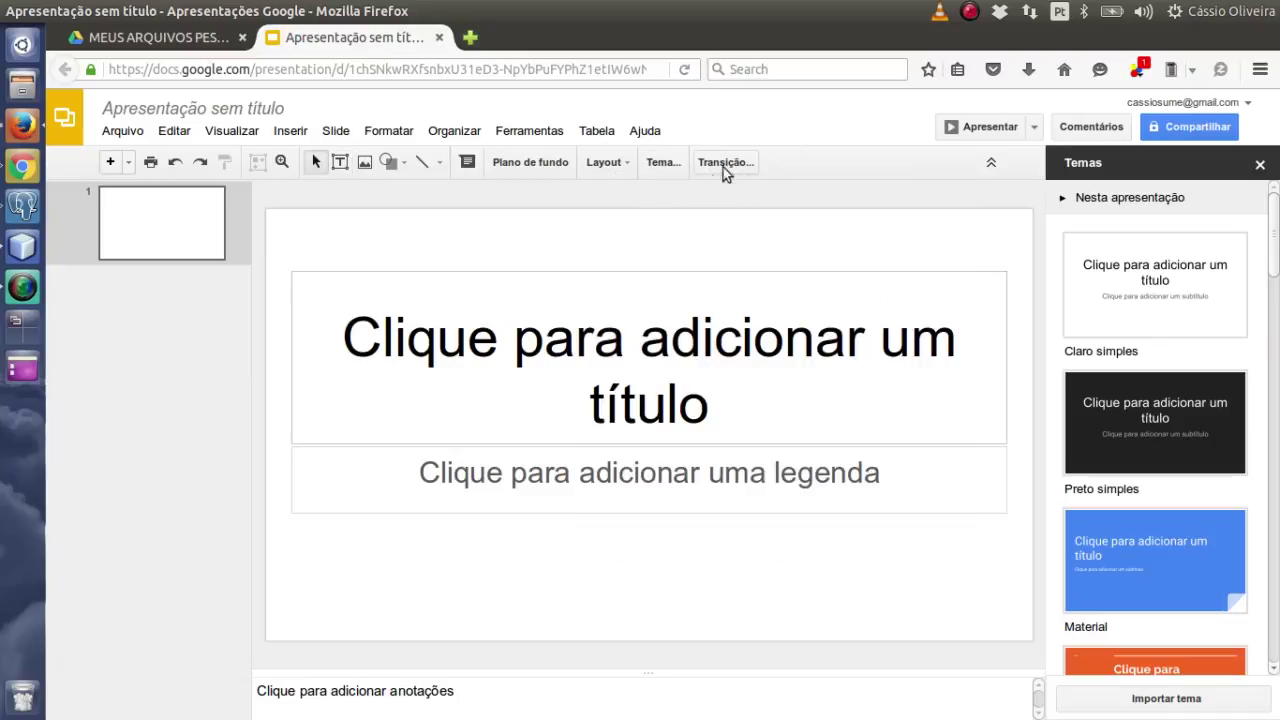
Step: Set the slide transition to Virar at medium speed, about 3.3 seconds, and apply it to all slides
{"action": "left_click", "coordinate": [733, 168]}
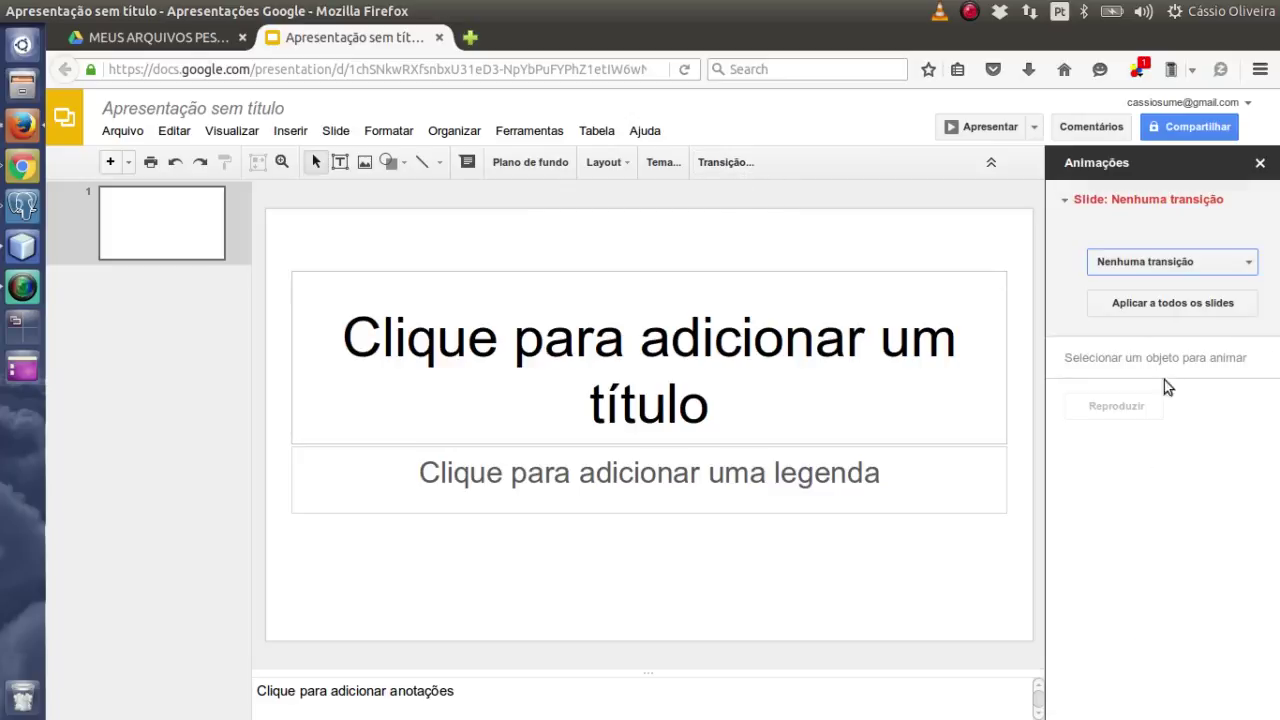
{"action": "left_click", "coordinate": [1245, 261]}
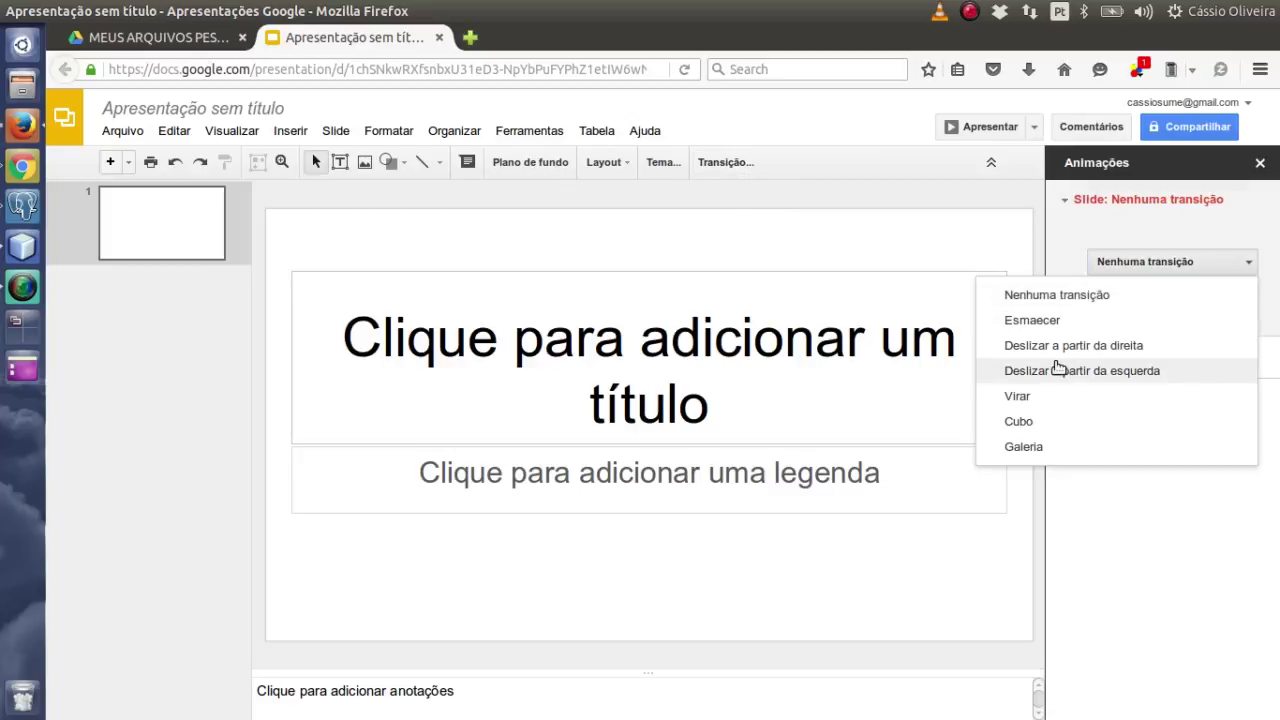
{"action": "left_click", "coordinate": [1055, 395]}
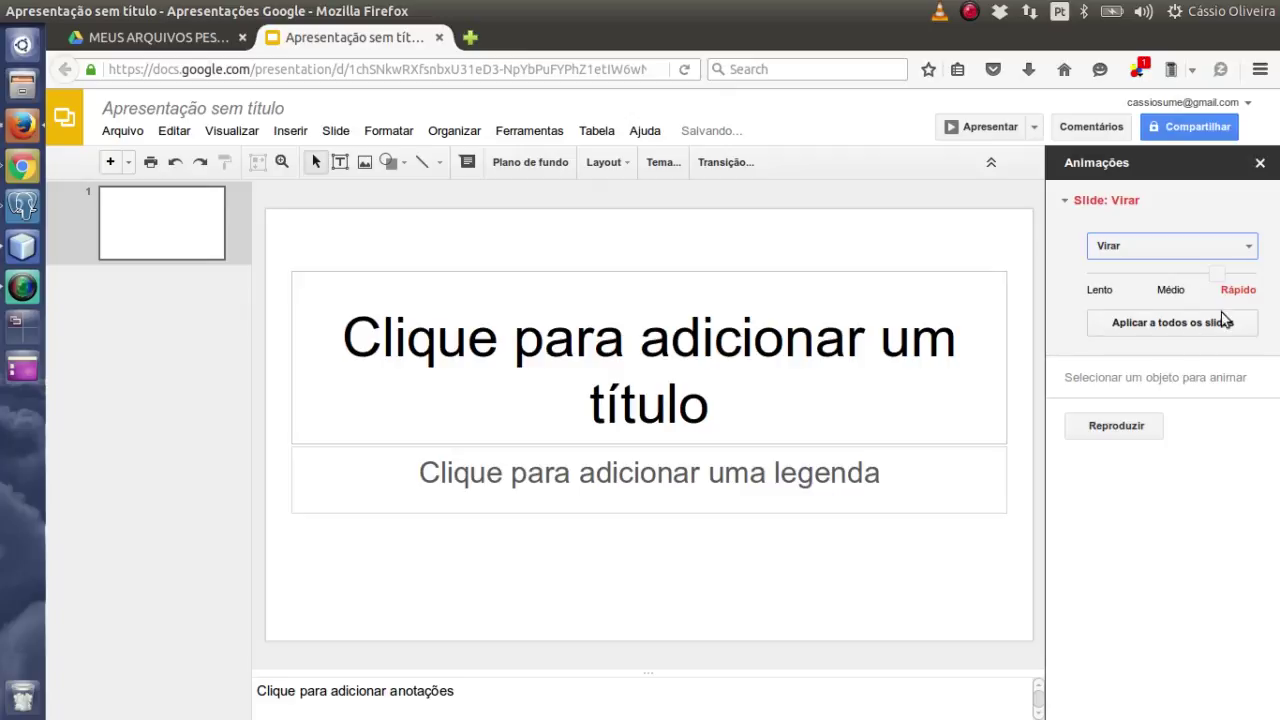
{"action": "left_click_drag", "start_coordinate": [1207, 276], "coordinate": [1145, 273]}
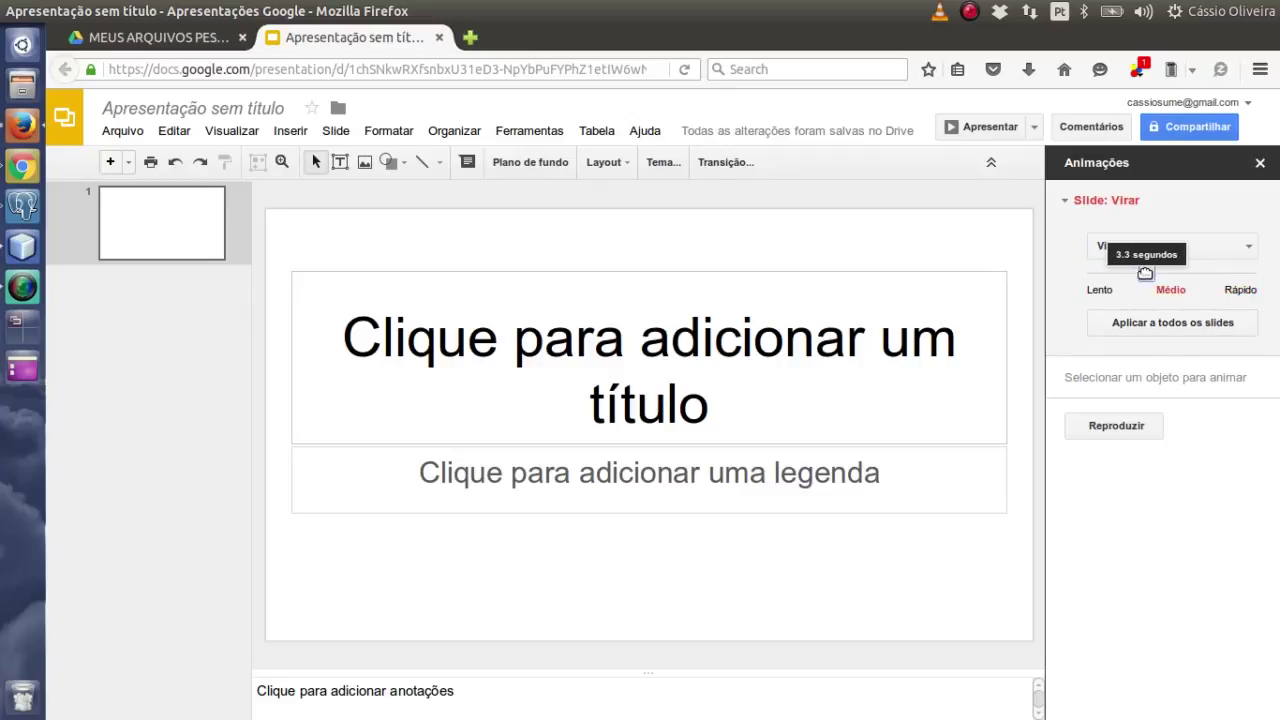
{"action": "left_click", "coordinate": [1178, 330]}
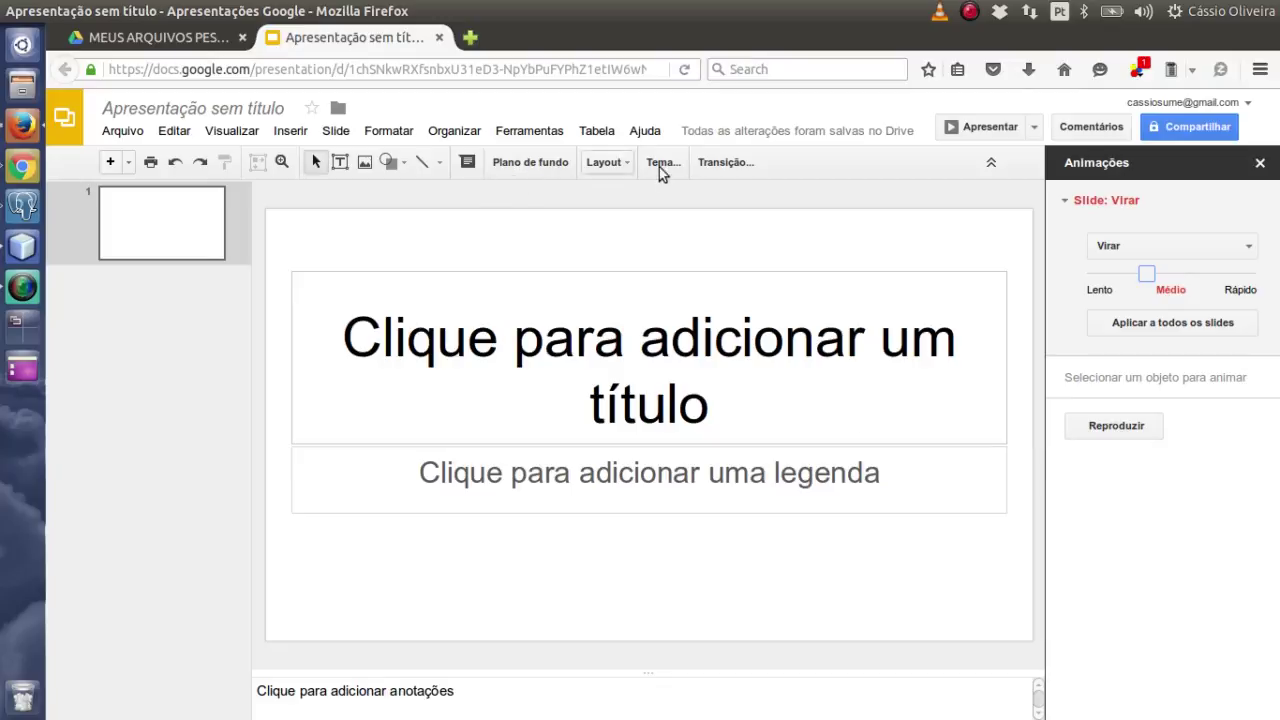
Step: Examine the slide background settings and the insert options without making any change
{"action": "left_click", "coordinate": [531, 163]}
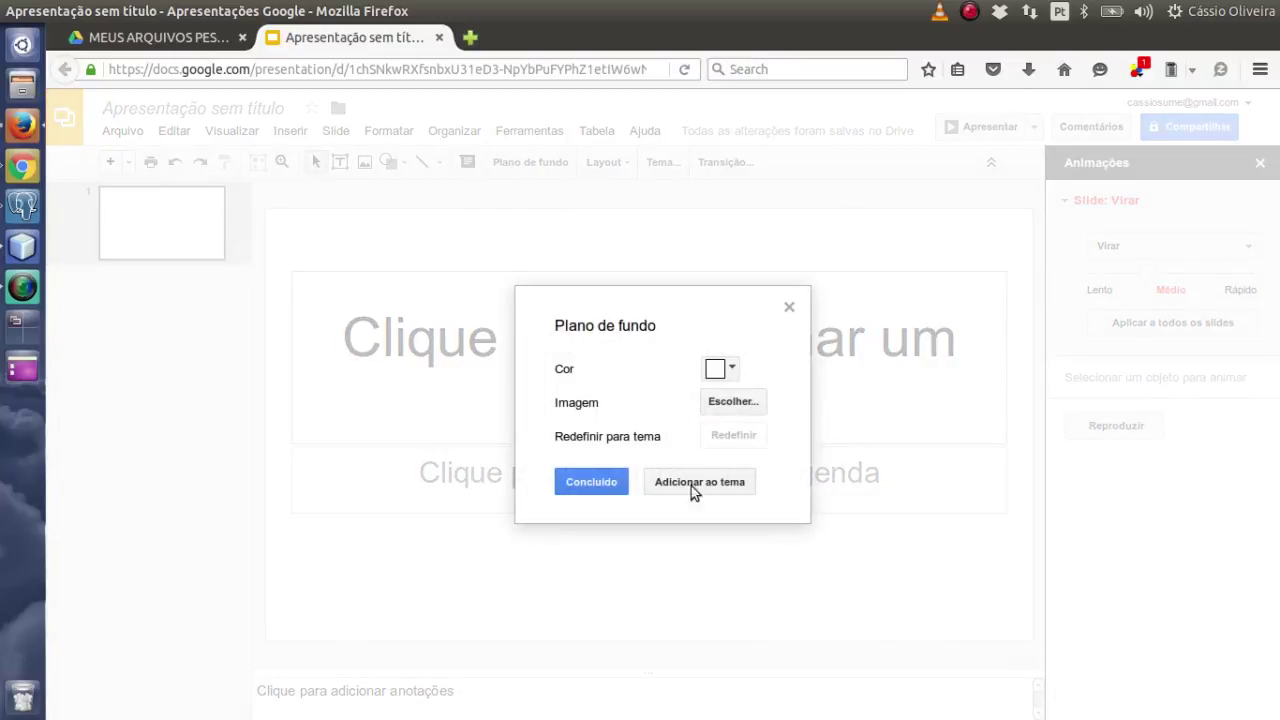
{"action": "left_click", "coordinate": [789, 308]}
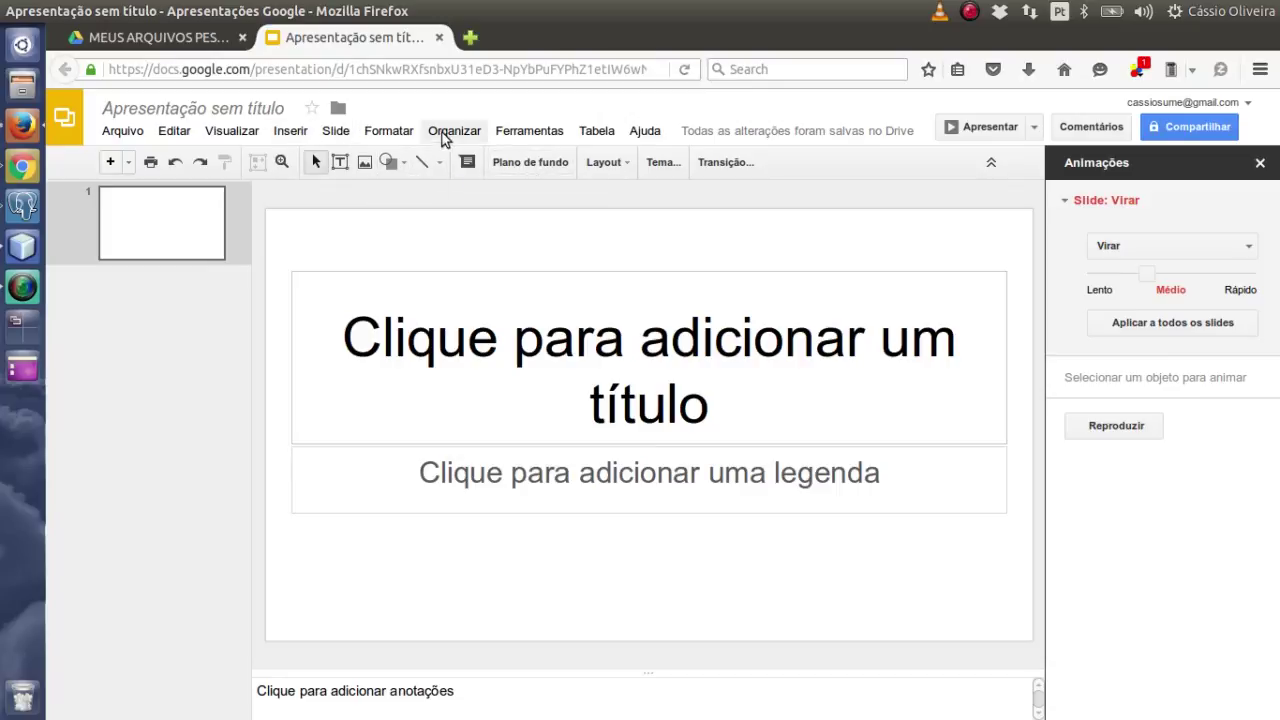
{"action": "left_click", "coordinate": [385, 131]}
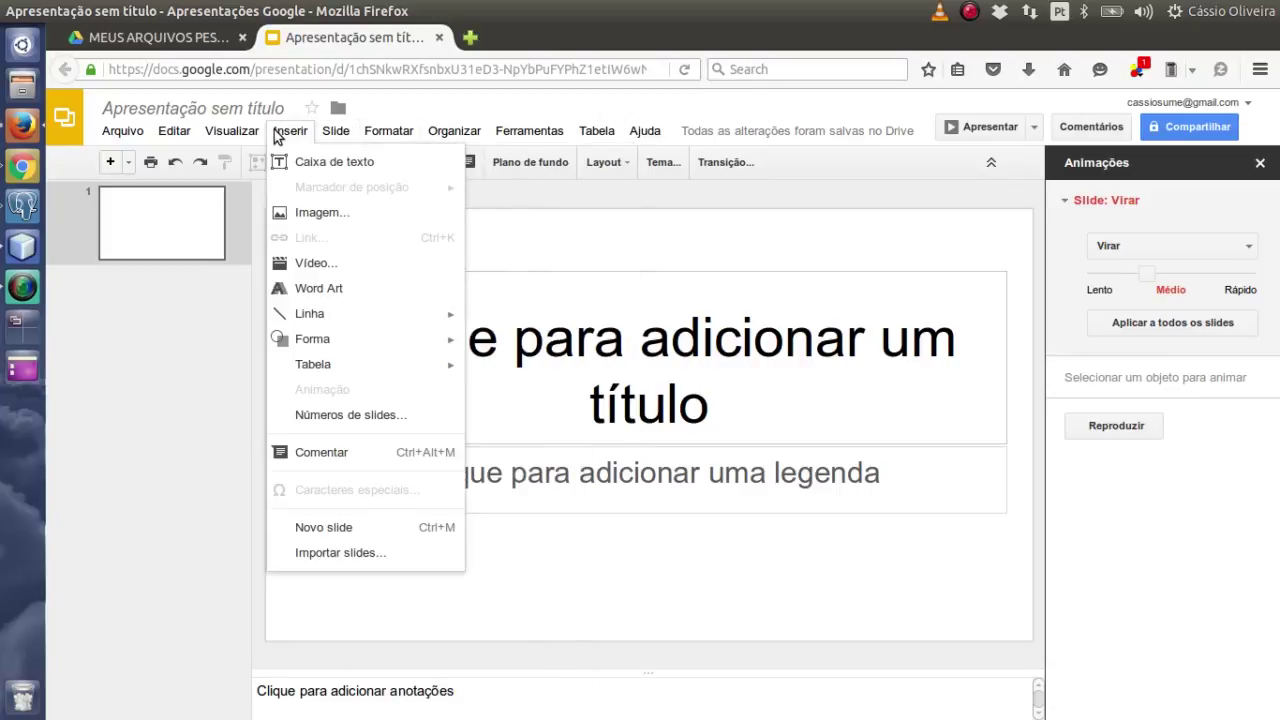
{"action": "left_click", "coordinate": [185, 355]}
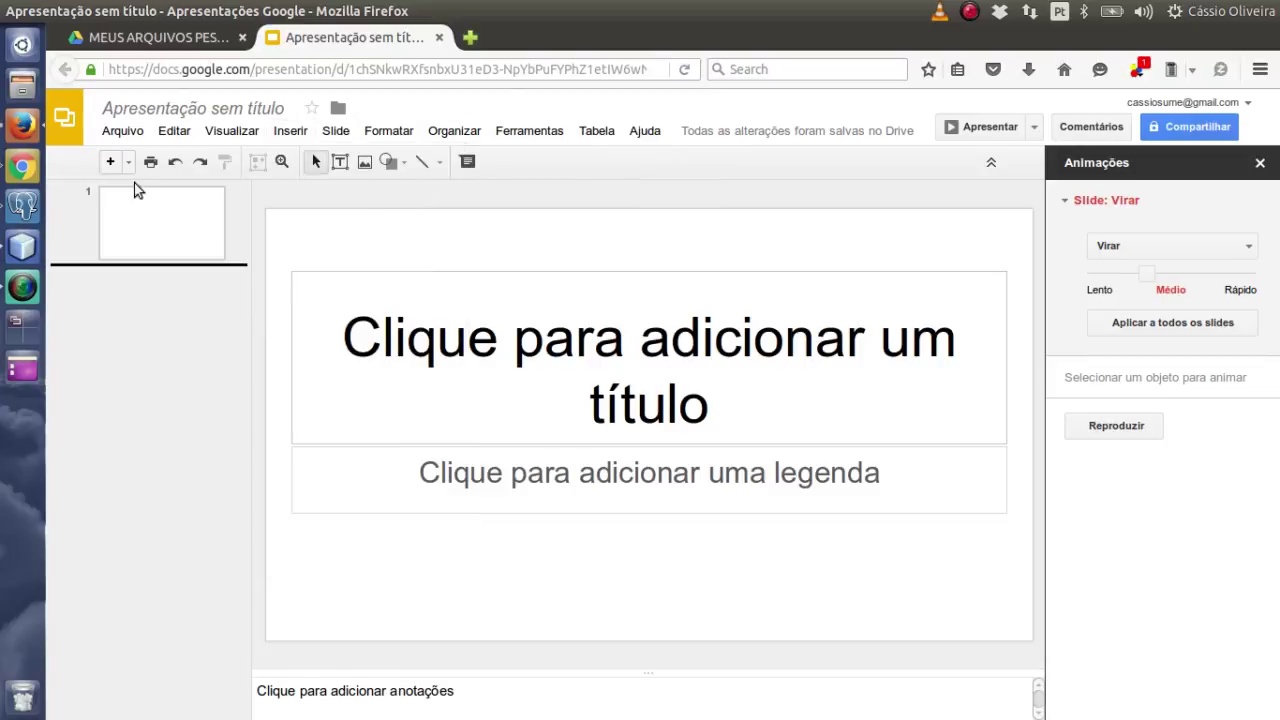
Step: Request a download of the presentation as Microsoft PowerPoint (.pptx)
{"action": "left_click", "coordinate": [112, 130]}
{"action": "mouse_move", "coordinate": [293, 458]}
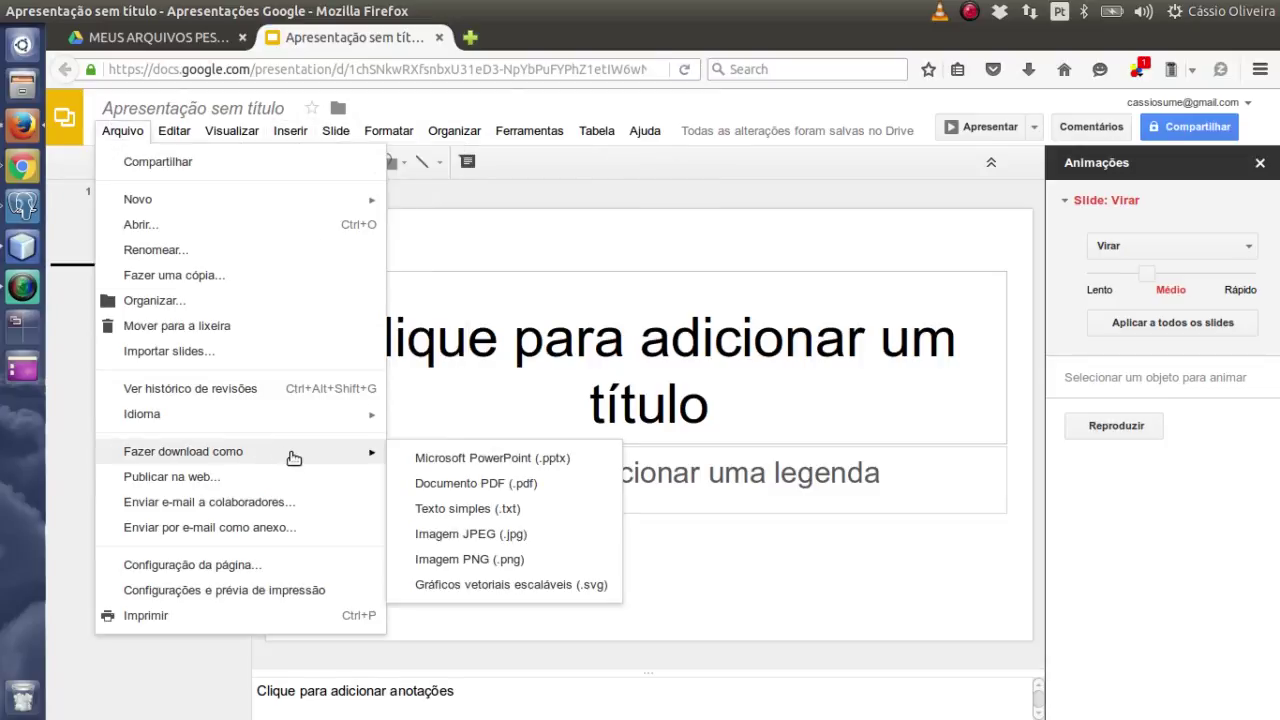
{"action": "left_click", "coordinate": [575, 459]}
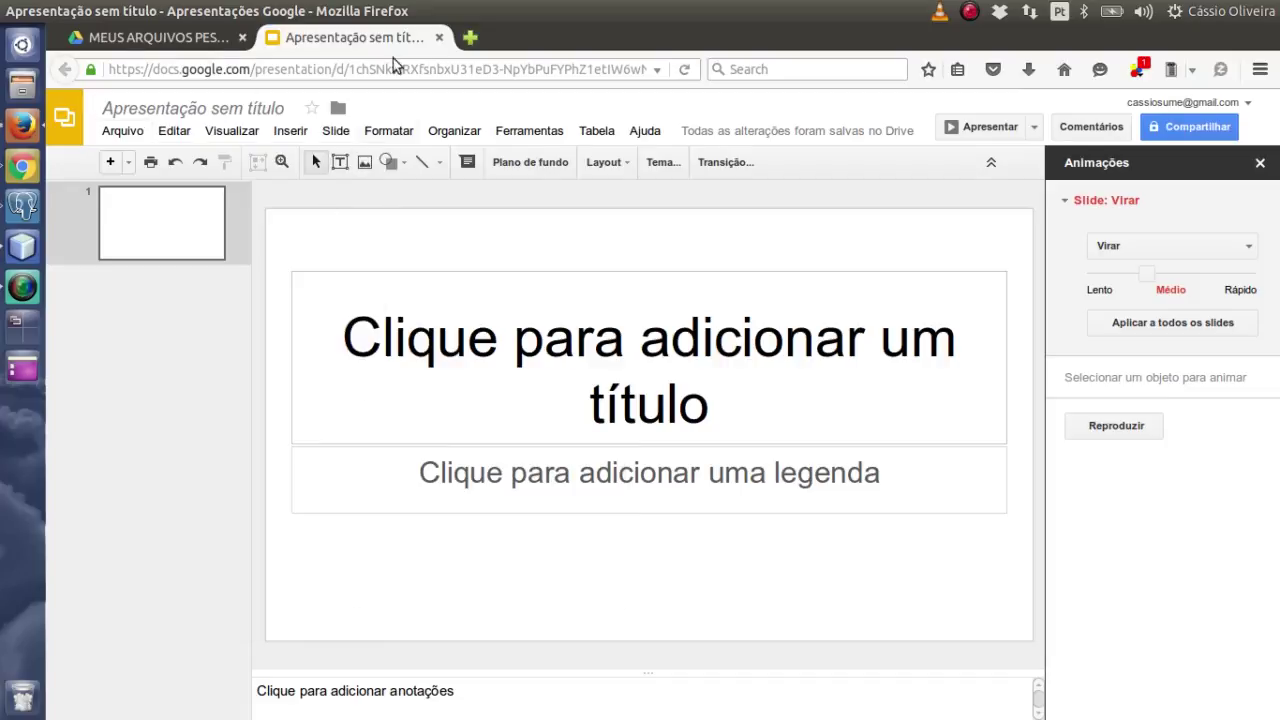